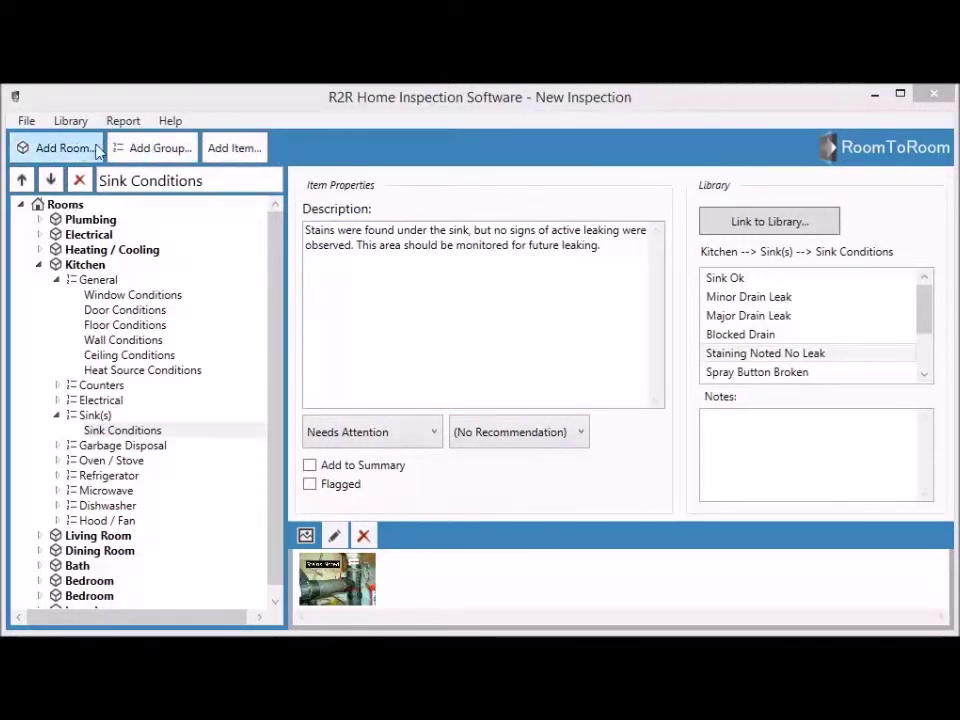
Expand the first Bedroom and its General group to show the condition items
{"action": "left_click_drag", "start_coordinate": [276, 292], "coordinate": [276, 306]}
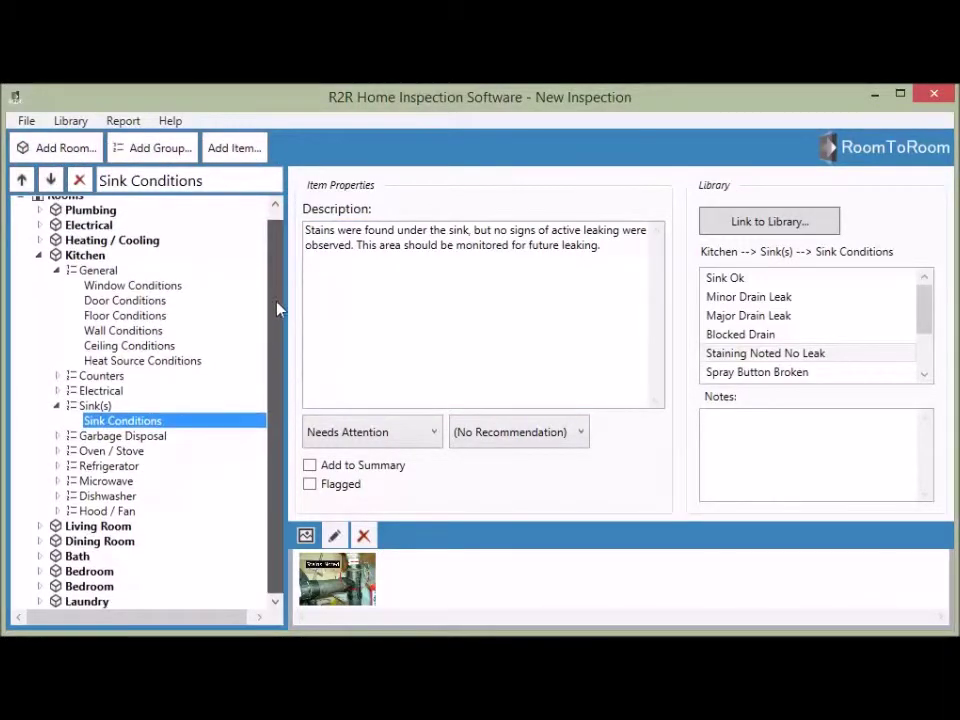
{"action": "left_click", "coordinate": [40, 572]}
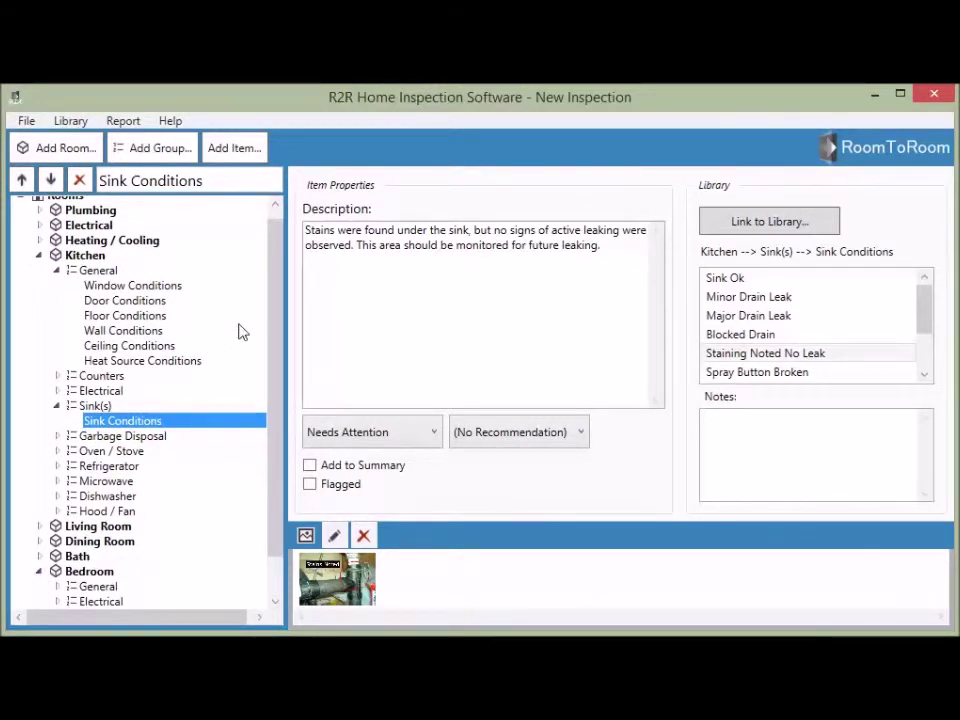
{"action": "scroll", "coordinate": [270, 364], "scroll_direction": "down", "scroll_amount": 1}
{"action": "left_click", "coordinate": [57, 541]}
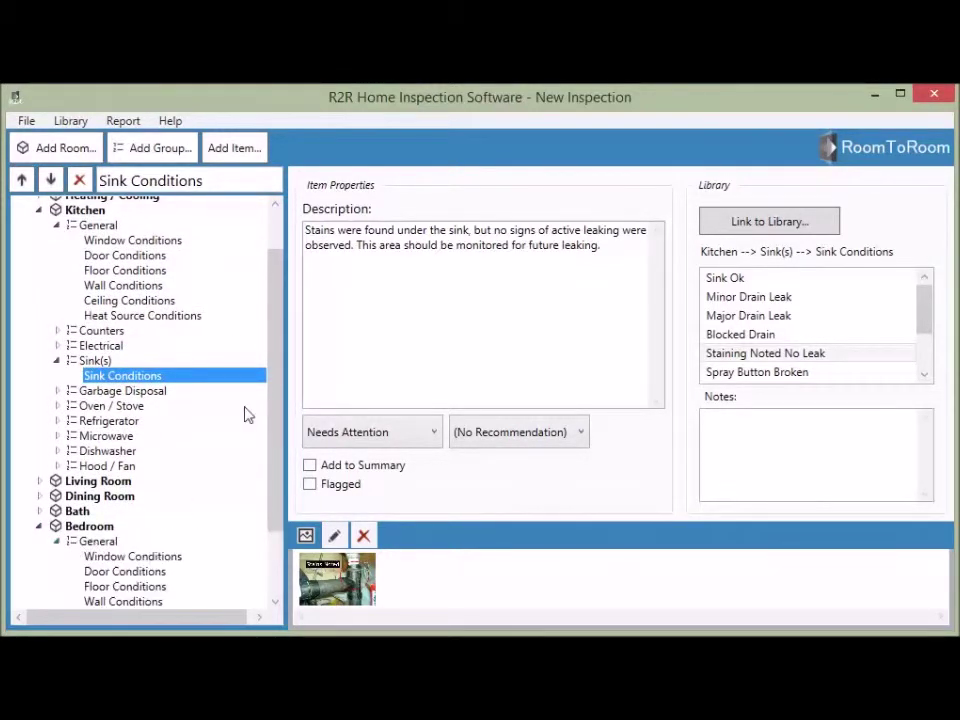
Expand the kitchen Counters group, then select Bedroom > General
{"action": "left_click_drag", "start_coordinate": [274, 349], "coordinate": [272, 448]}
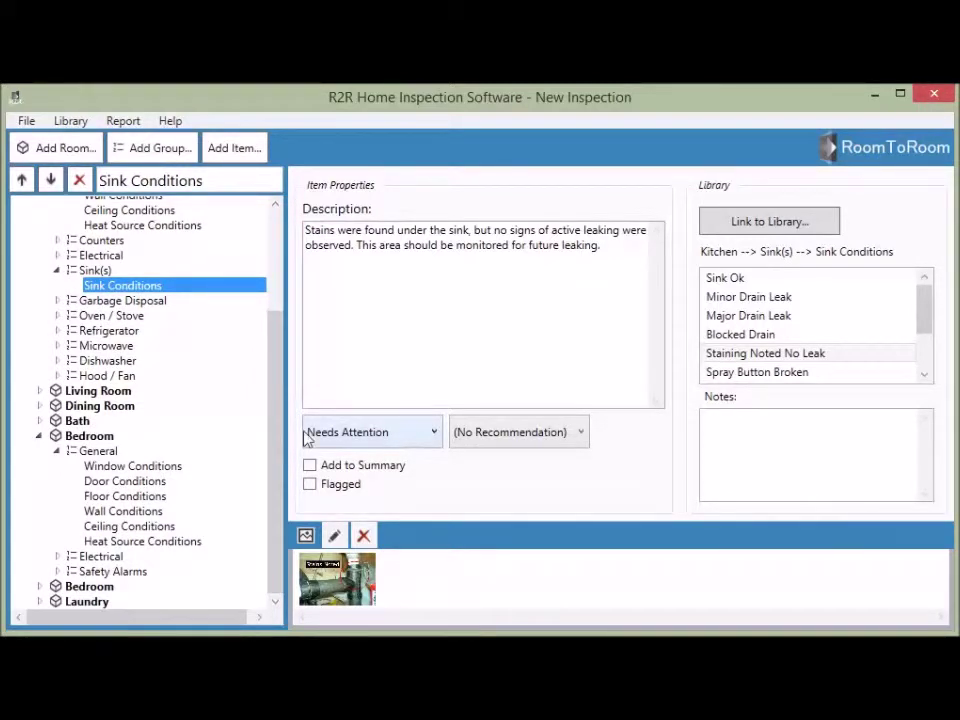
{"action": "left_click_drag", "start_coordinate": [276, 420], "coordinate": [278, 320]}
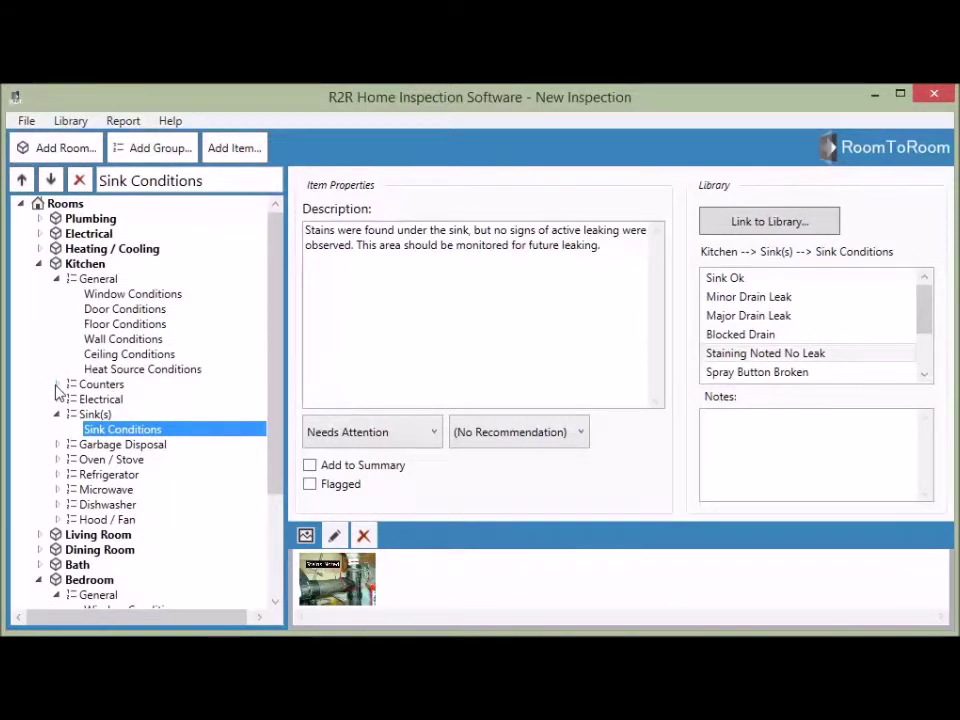
{"action": "left_click", "coordinate": [58, 385]}
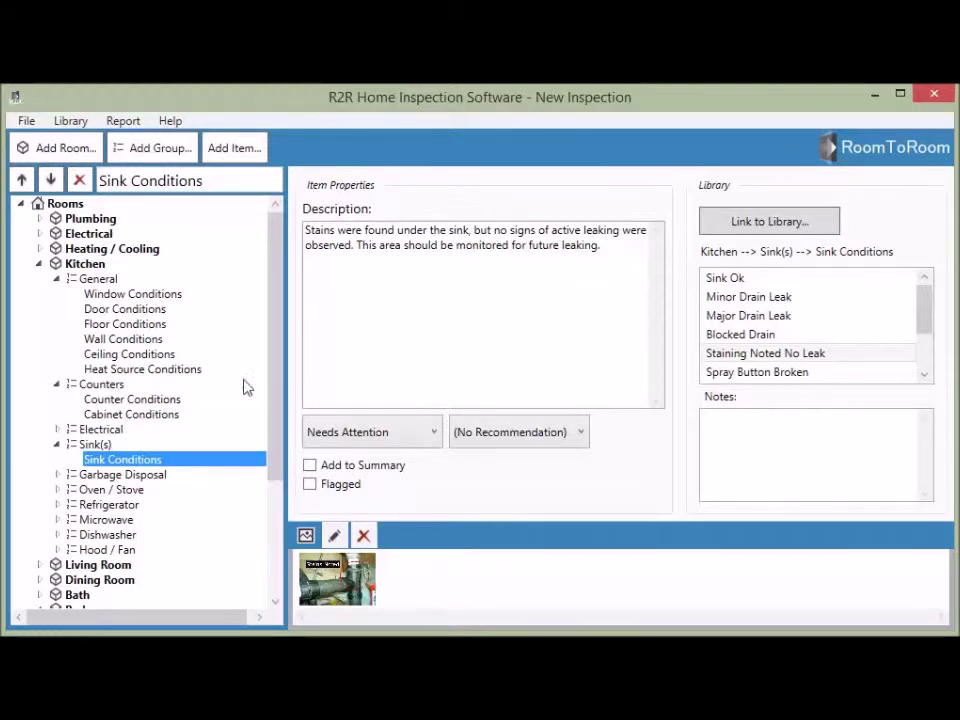
{"action": "left_click_drag", "start_coordinate": [279, 340], "coordinate": [279, 471]}
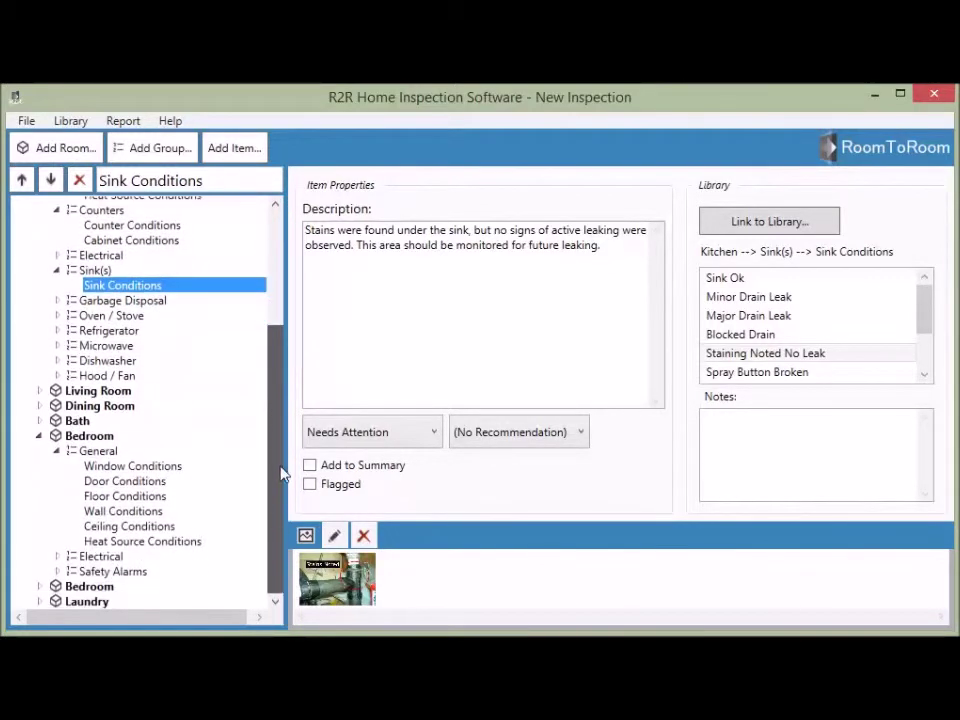
{"action": "left_click", "coordinate": [101, 453]}
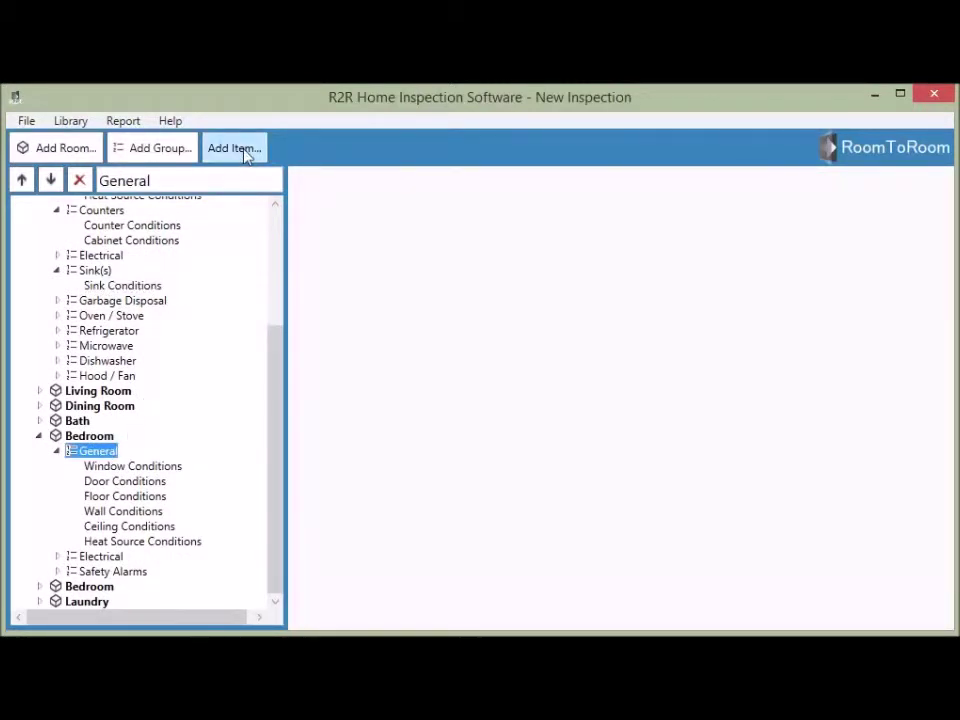
Add the library item Kitchen > Counters > Cabinet Conditions to Bedroom General
{"action": "left_click", "coordinate": [245, 155]}
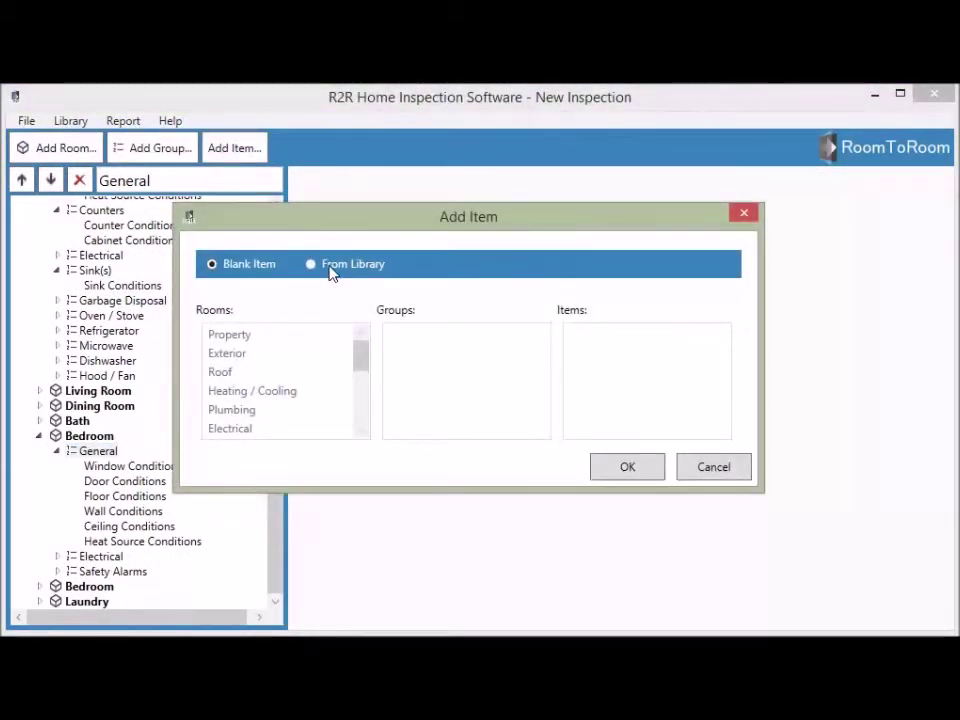
{"action": "left_click", "coordinate": [332, 270]}
{"action": "left_click_drag", "start_coordinate": [361, 371], "coordinate": [358, 394]}
{"action": "left_click", "coordinate": [234, 375]}
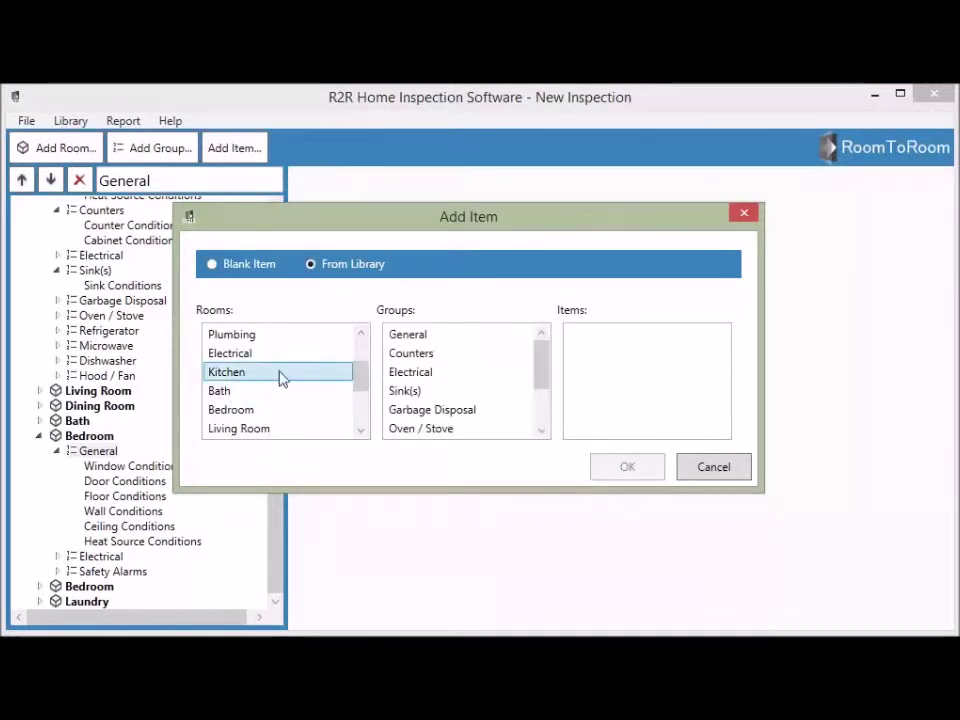
{"action": "left_click", "coordinate": [417, 358]}
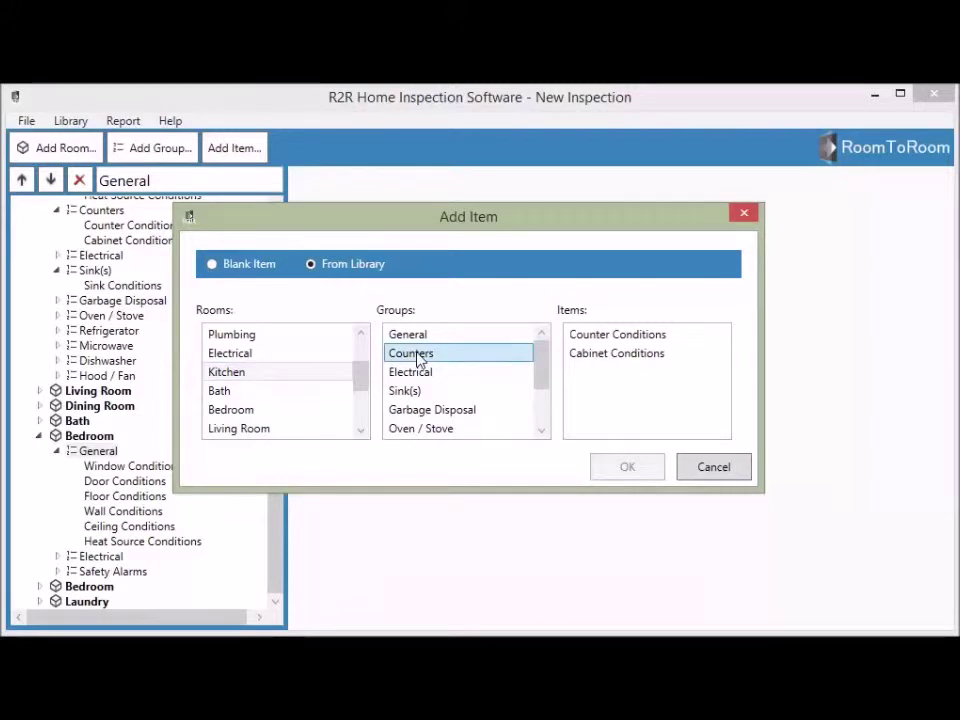
{"action": "left_click", "coordinate": [609, 358]}
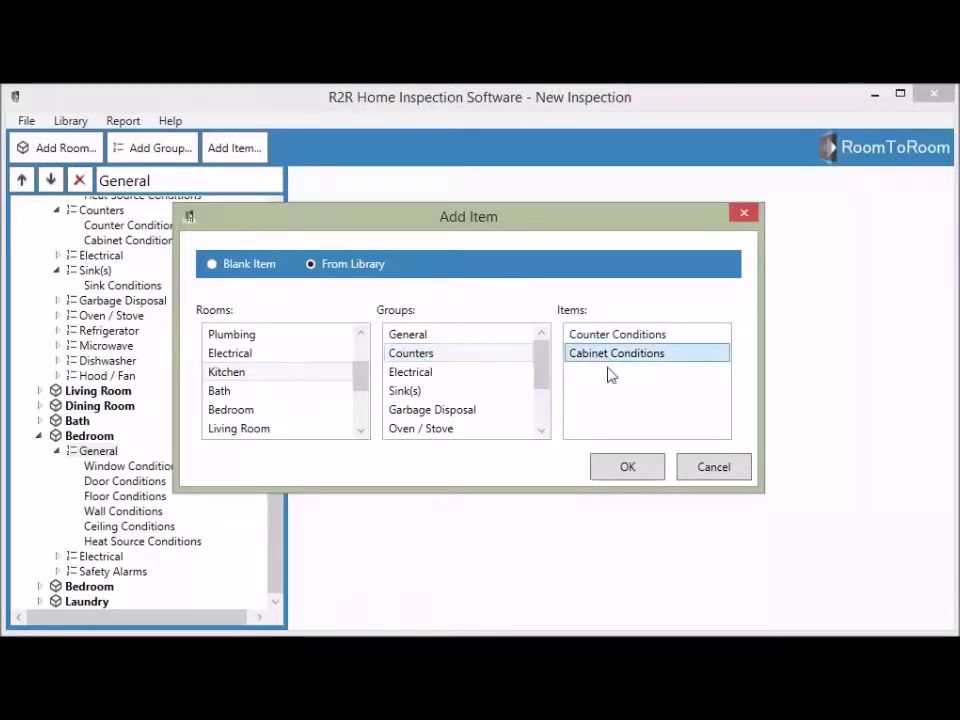
{"action": "left_click", "coordinate": [609, 469]}
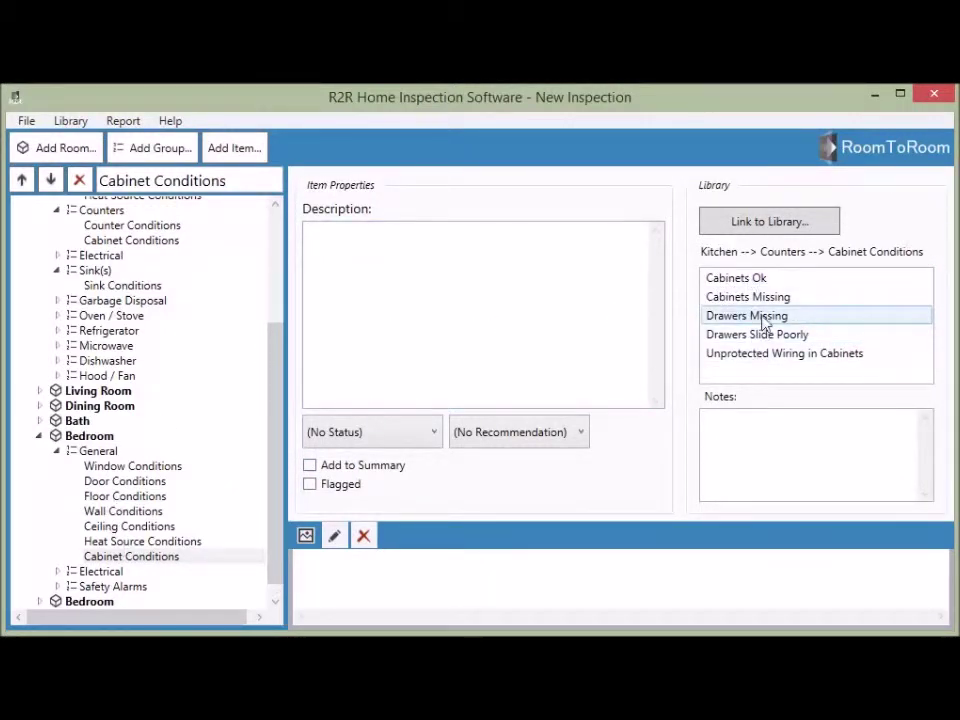
Insert the 'Cabinets Ok' library text as the description, then select the new Cabinet Conditions item
{"action": "double_click", "coordinate": [753, 277]}
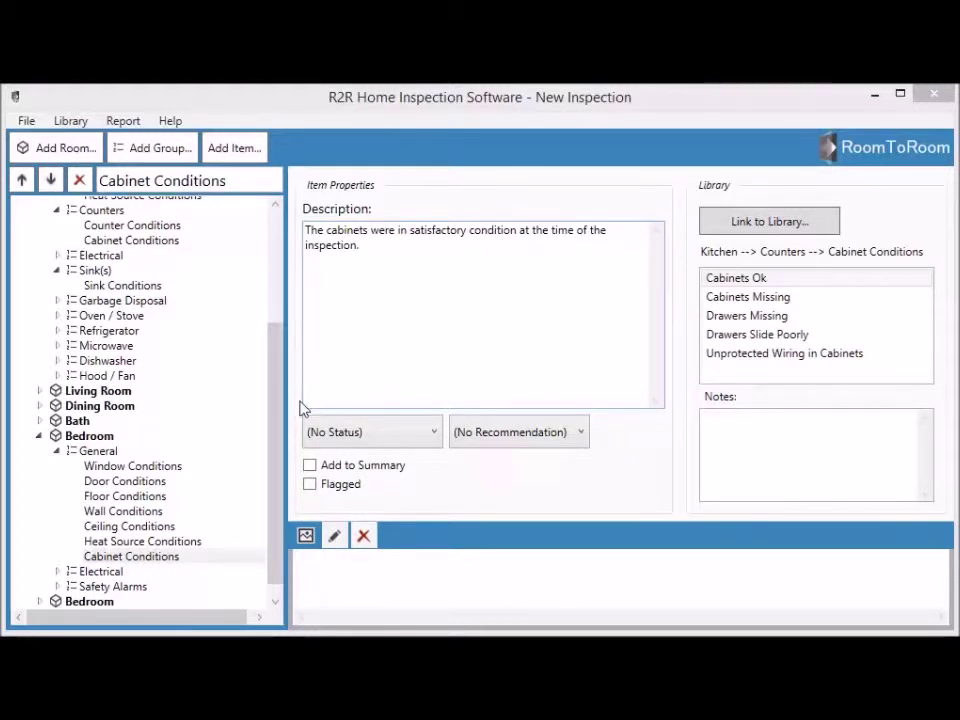
{"action": "left_click", "coordinate": [130, 557]}
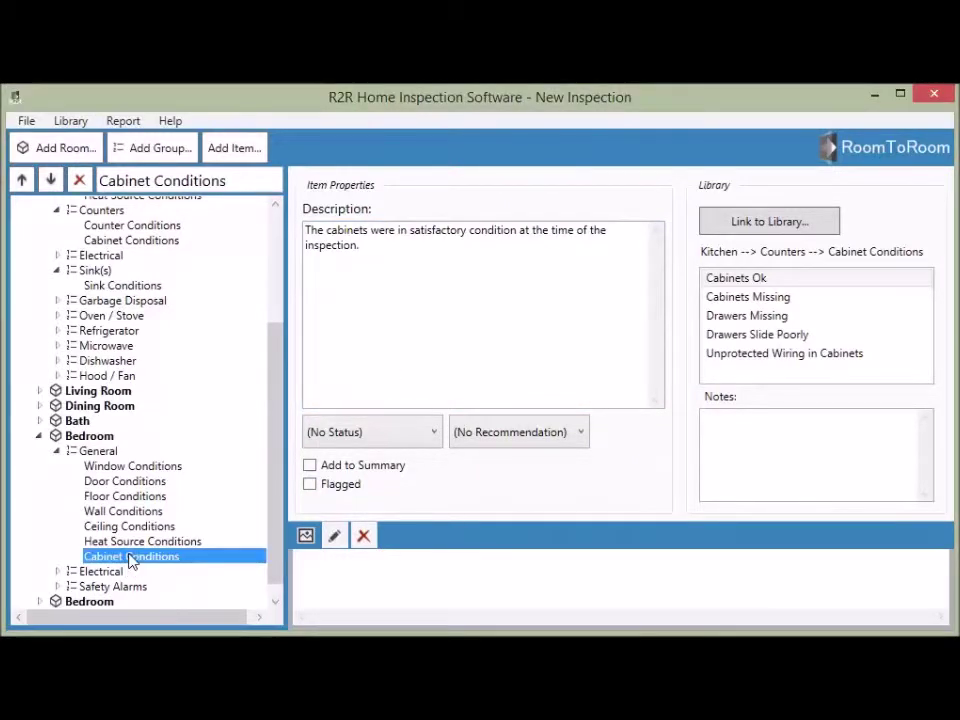
Delete the linked Cabinet Conditions item and reselect Bedroom General
{"action": "left_click", "coordinate": [80, 181]}
{"action": "left_click", "coordinate": [449, 418]}
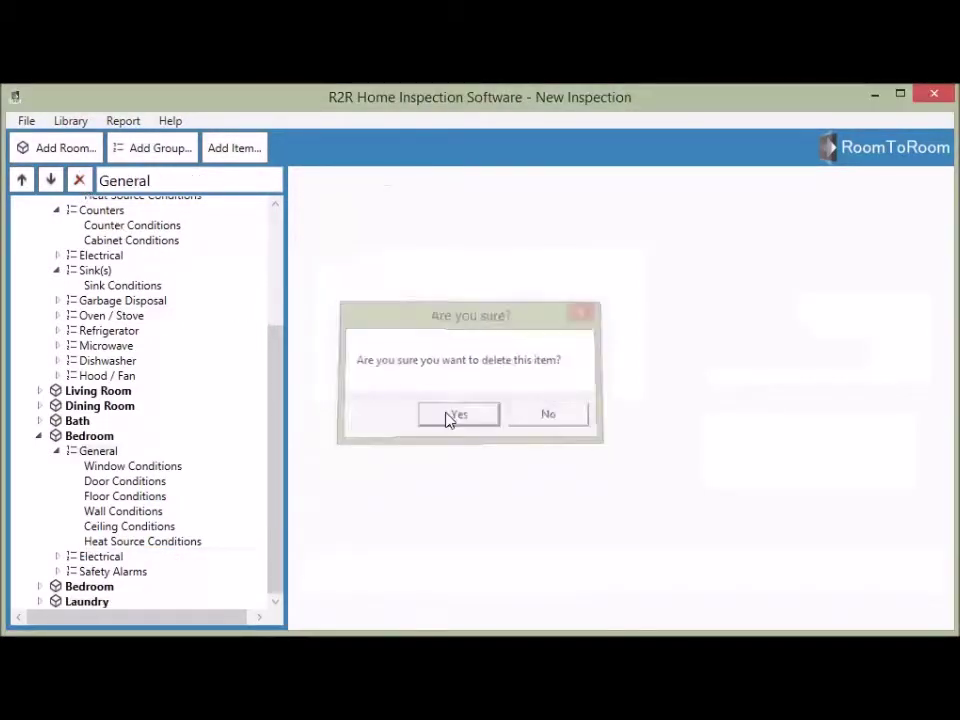
{"action": "left_click", "coordinate": [96, 452]}
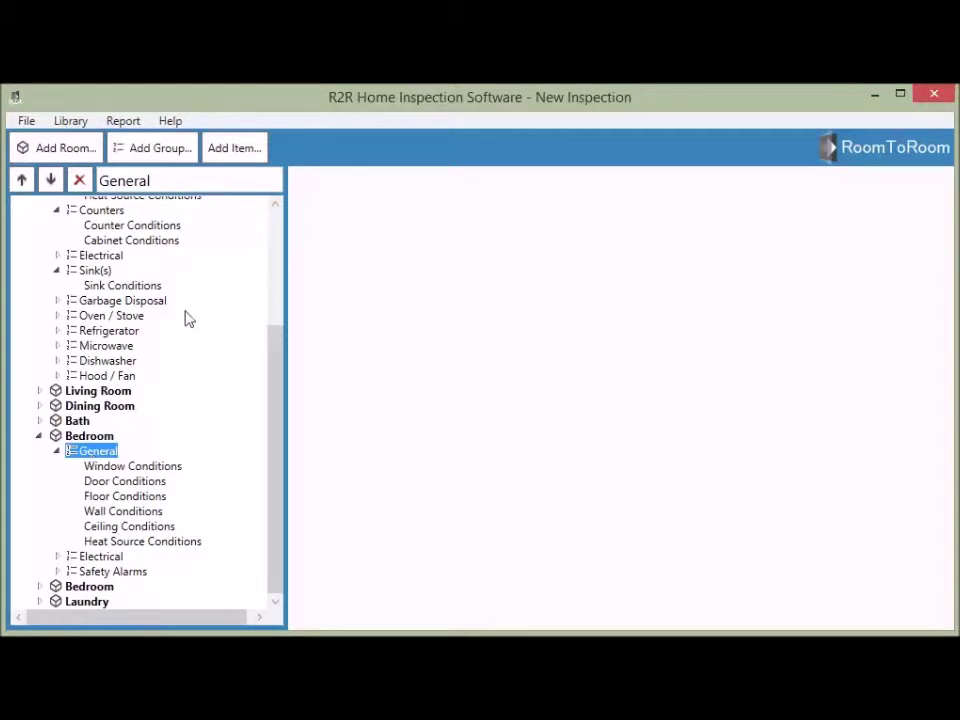
Add a blank item to Bedroom General and rename it 'Cabinet Conditions'
{"action": "left_click", "coordinate": [252, 155]}
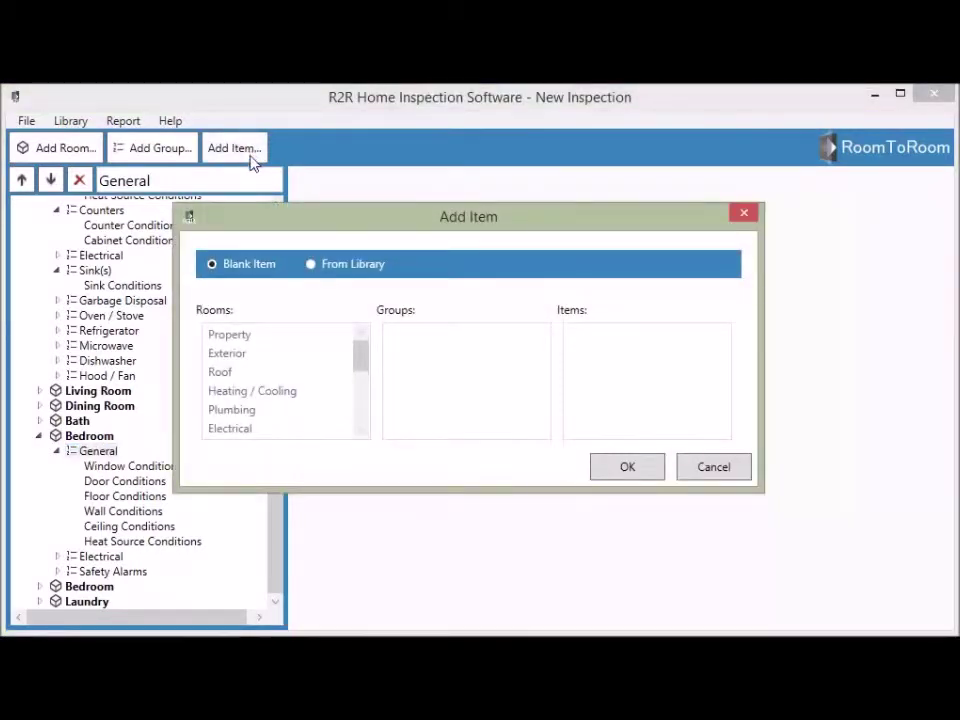
{"action": "left_click", "coordinate": [627, 467]}
{"action": "key", "text": "ctrl+a"}
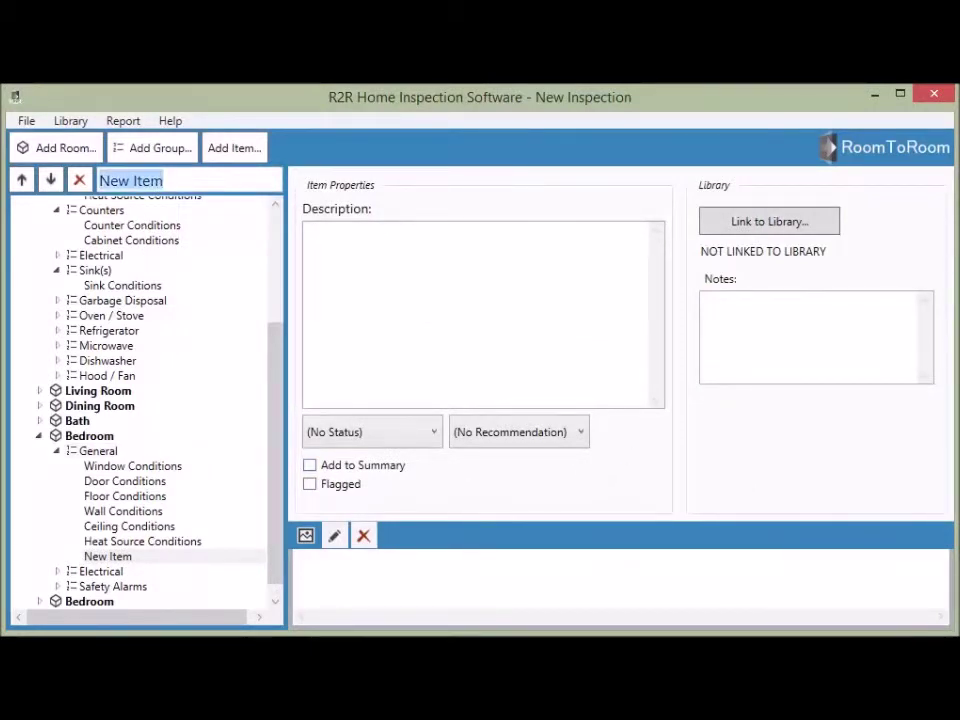
{"action": "type", "text": "Cab"}
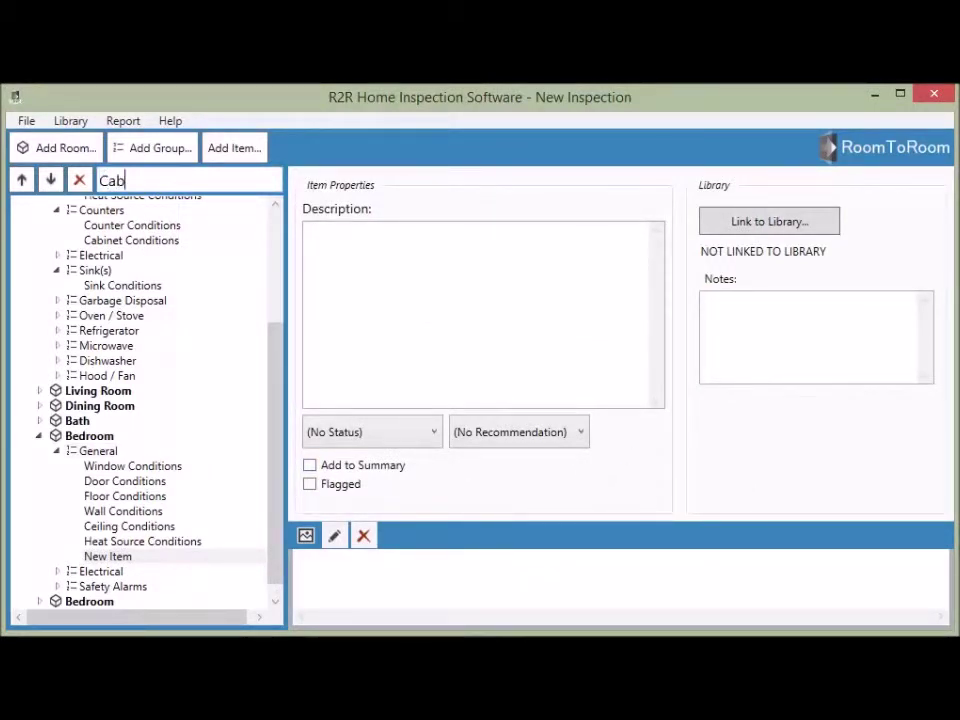
{"action": "type", "text": "inet Conditions"}
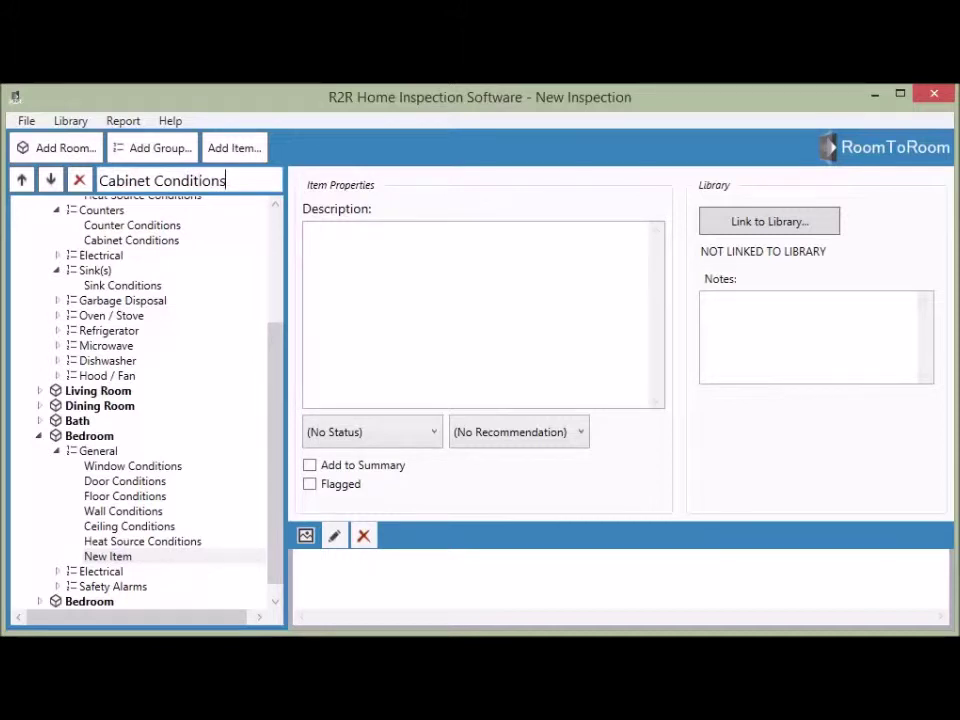
{"action": "key", "text": "Return"}
Link the blank item to the library's Kitchen > Counters > Cabinet Conditions entry
{"action": "left_click", "coordinate": [789, 223]}
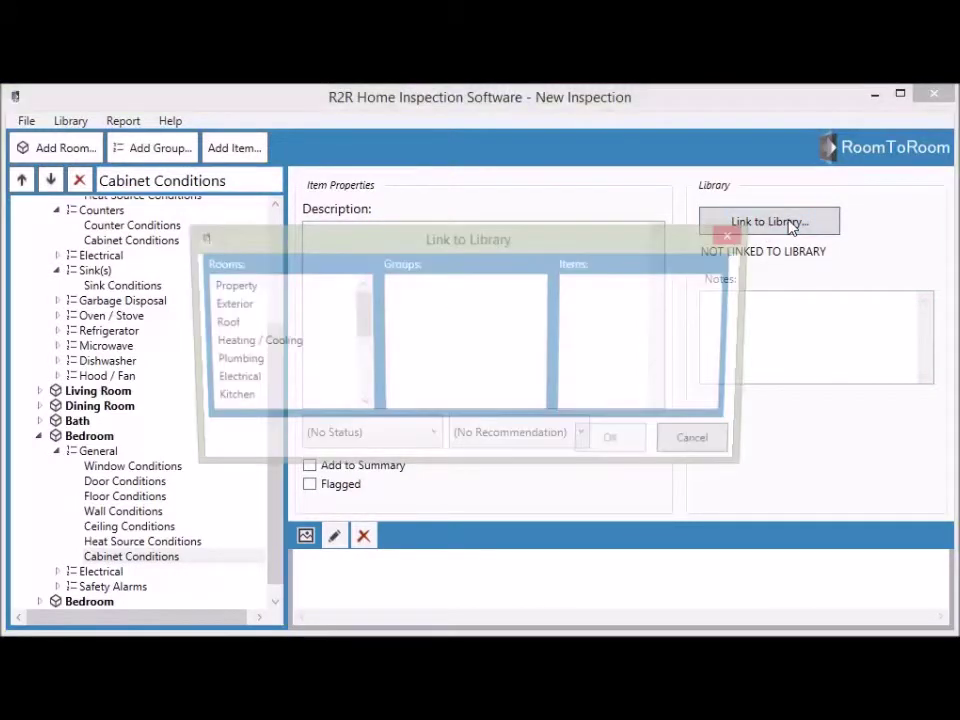
{"action": "left_click", "coordinate": [236, 399]}
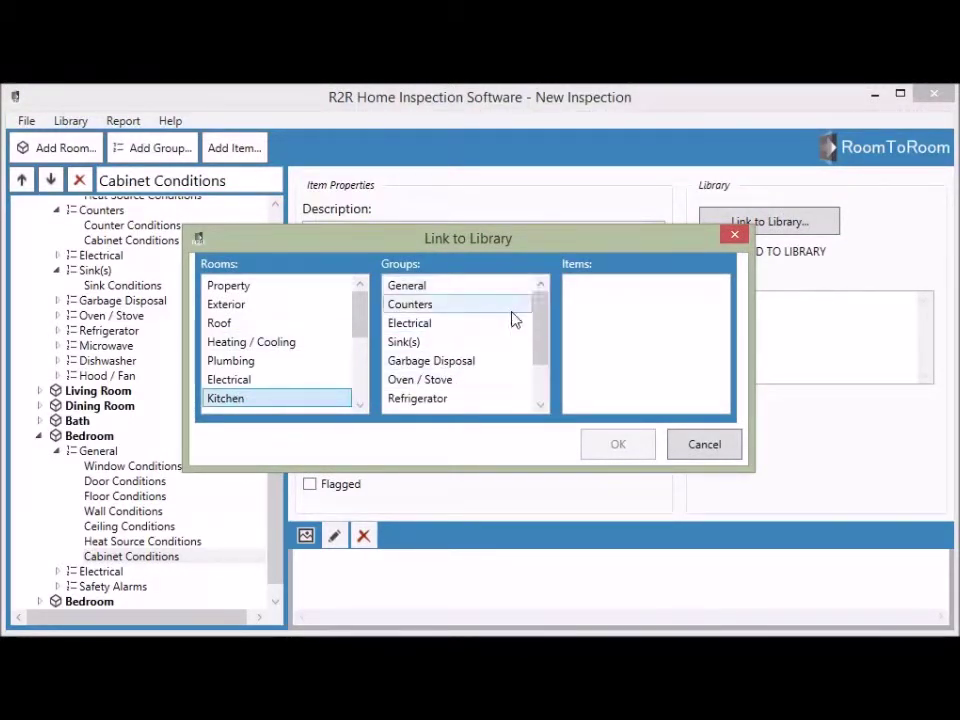
{"action": "left_click_drag", "start_coordinate": [543, 332], "coordinate": [543, 342]}
{"action": "left_click", "coordinate": [429, 287]}
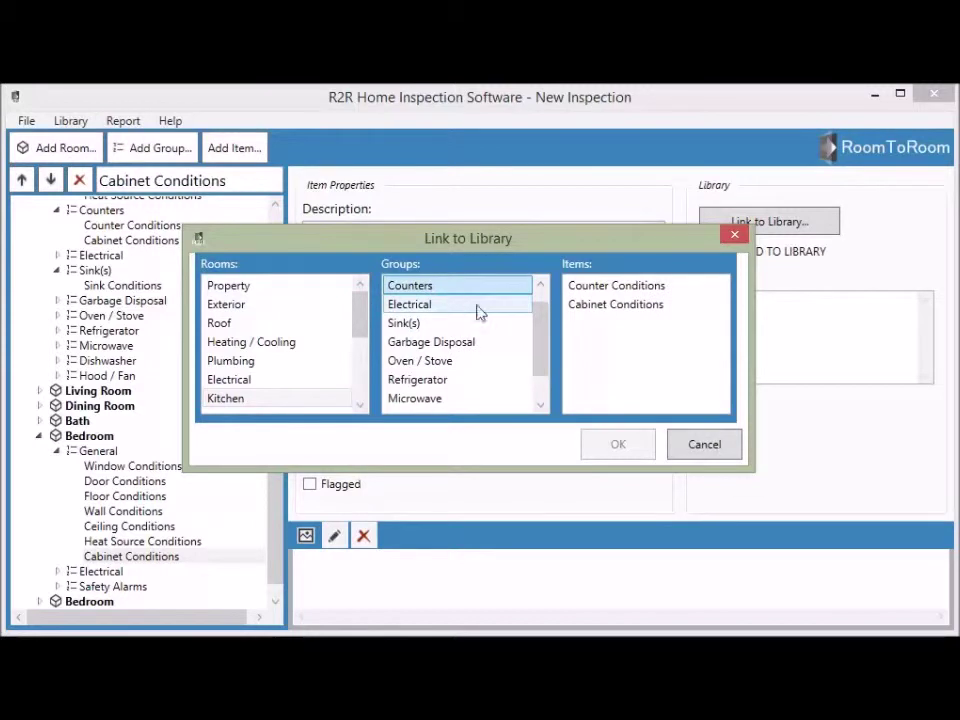
{"action": "left_click", "coordinate": [608, 311]}
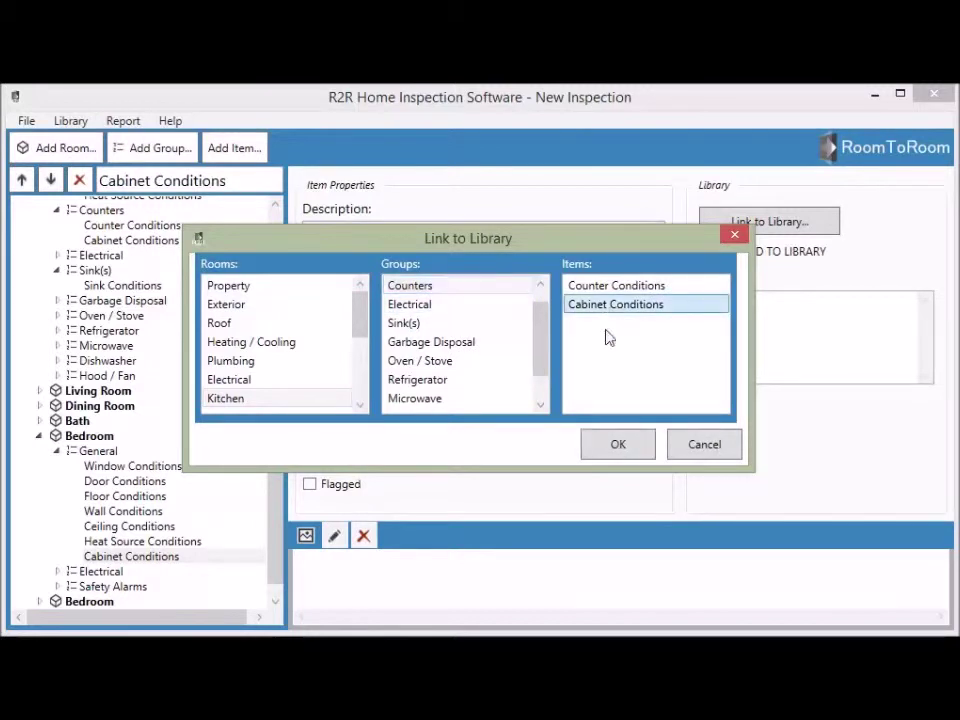
{"action": "left_click", "coordinate": [617, 446]}
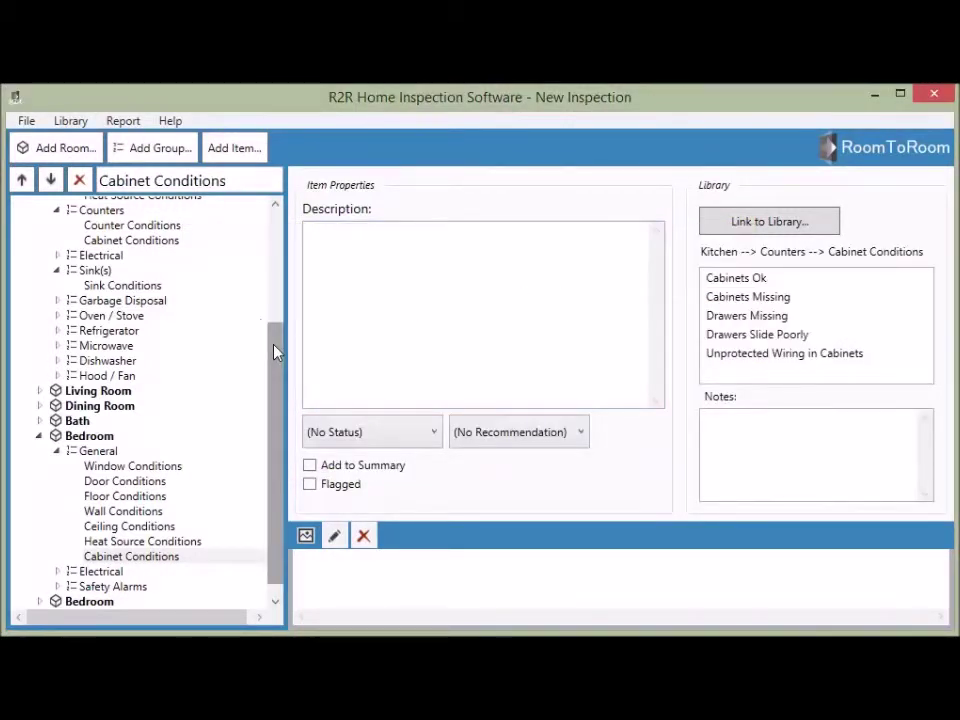
{"action": "left_click_drag", "start_coordinate": [273, 349], "coordinate": [274, 356]}
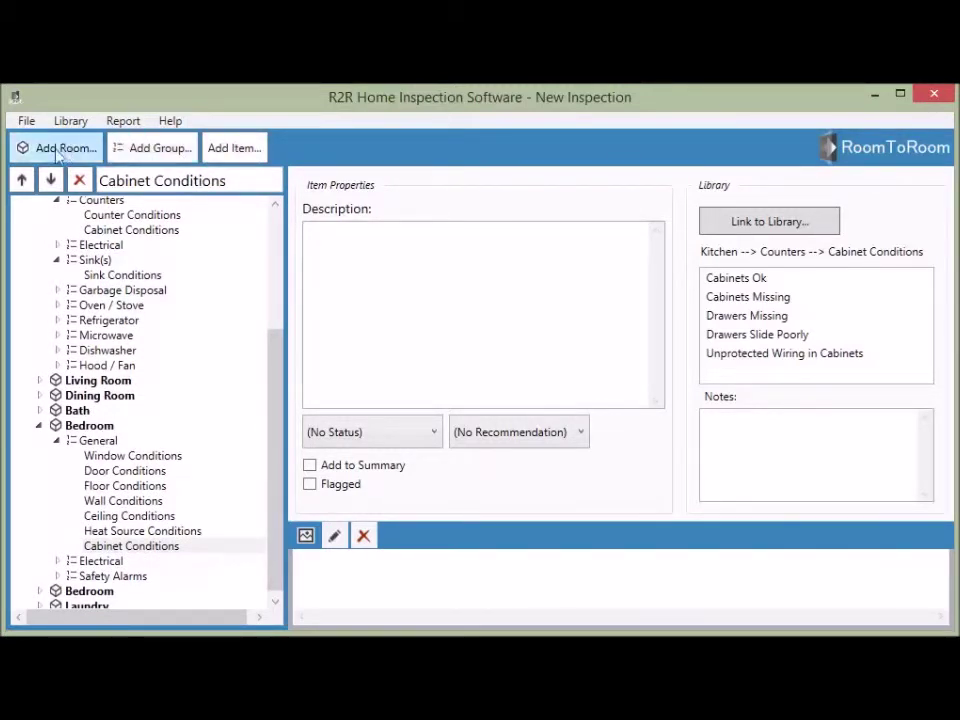
{"action": "left_click", "coordinate": [130, 148]}
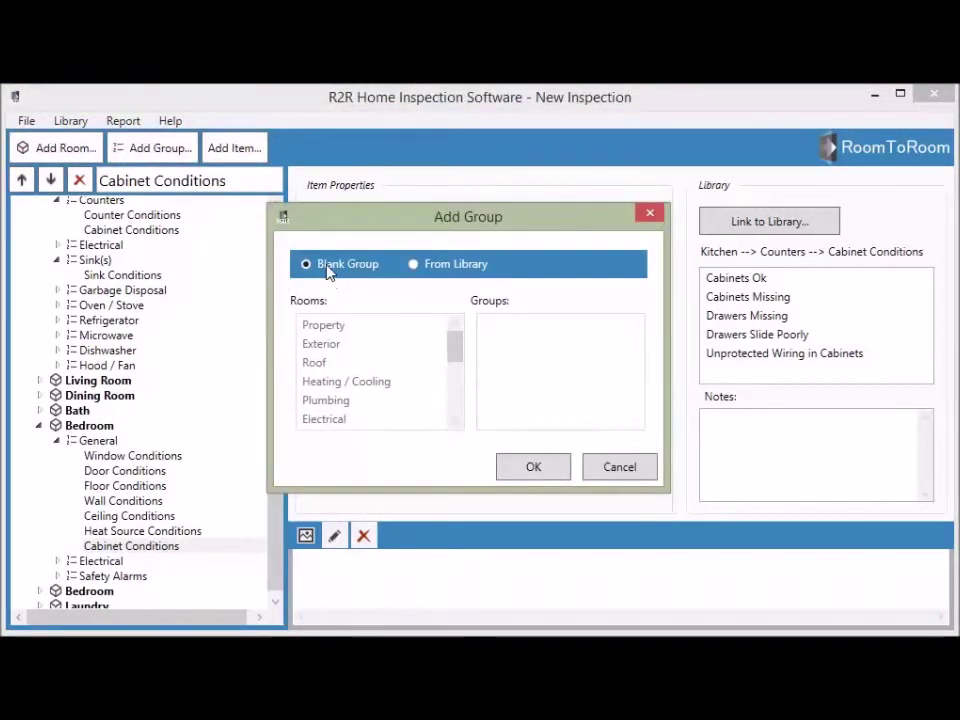
{"action": "left_click", "coordinate": [626, 472]}
{"action": "left_click", "coordinate": [64, 148]}
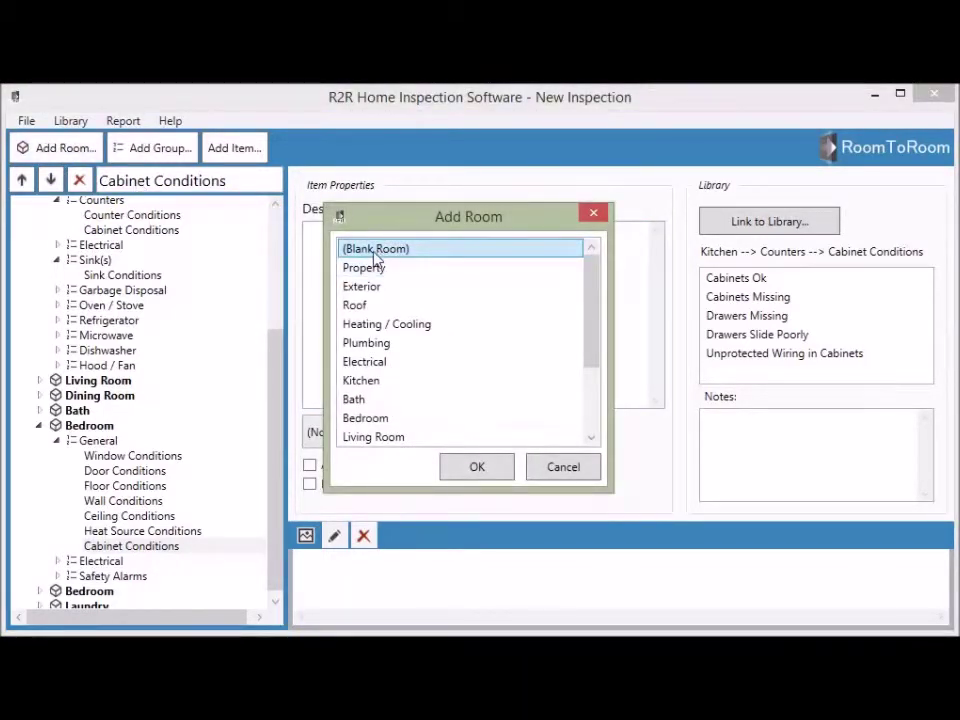
{"action": "left_click_drag", "start_coordinate": [591, 294], "coordinate": [555, 360]}
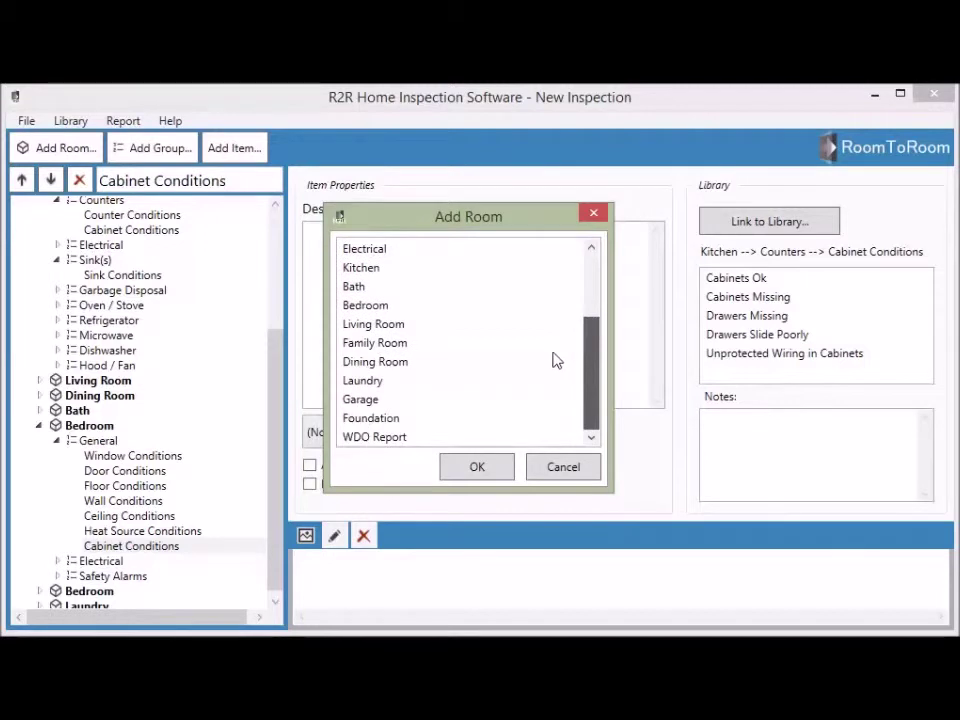
{"action": "scroll", "coordinate": [540, 340], "scroll_direction": "up", "scroll_amount": 3}
{"action": "left_click", "coordinate": [544, 250]}
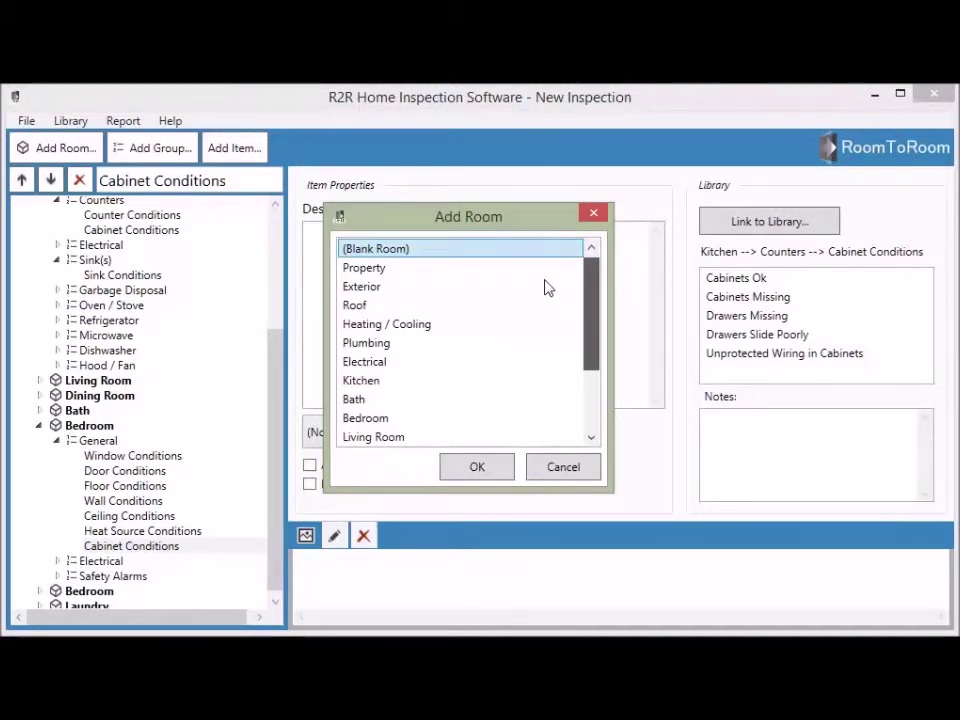
{"action": "scroll", "coordinate": [546, 288], "scroll_direction": "down", "scroll_amount": 2}
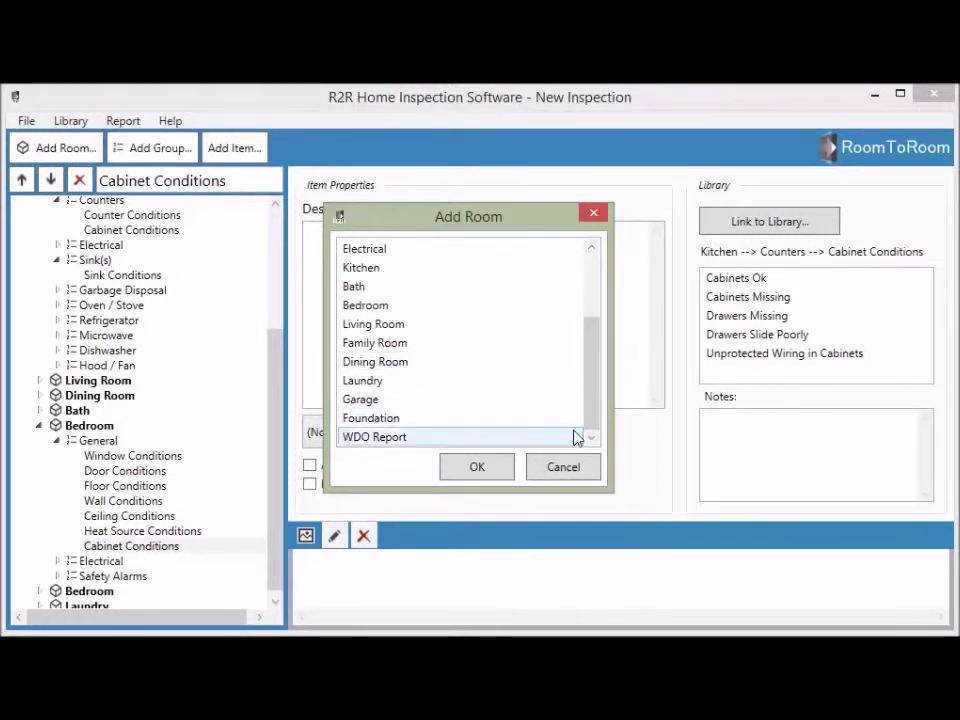
{"action": "left_click", "coordinate": [563, 467]}
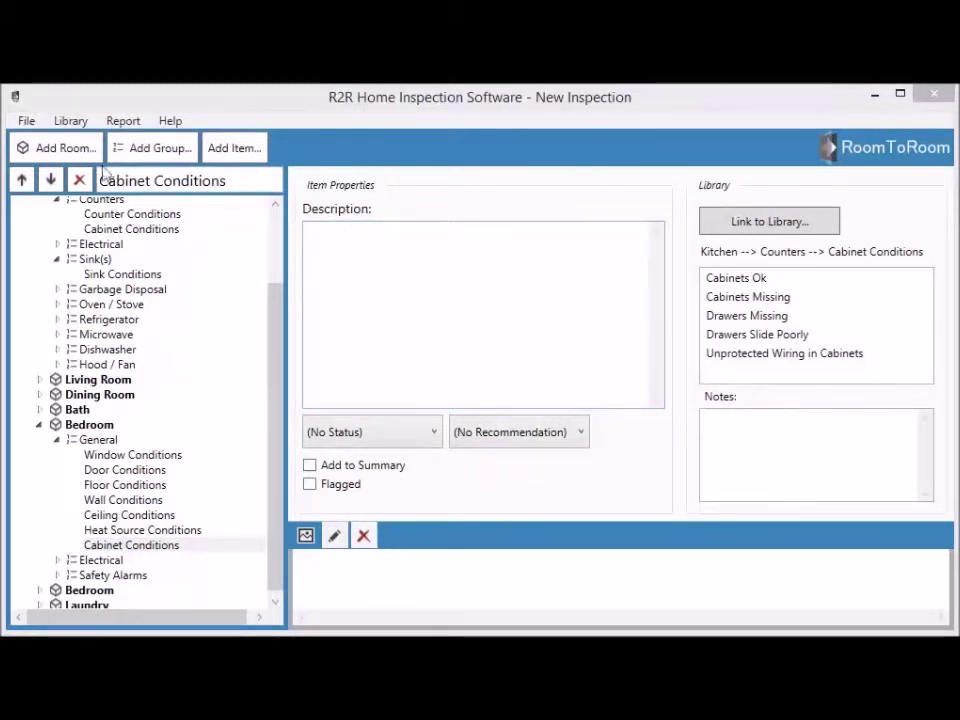
Turn on Enable Multi-Unit Inspection from the Report menu
{"action": "left_click", "coordinate": [124, 125]}
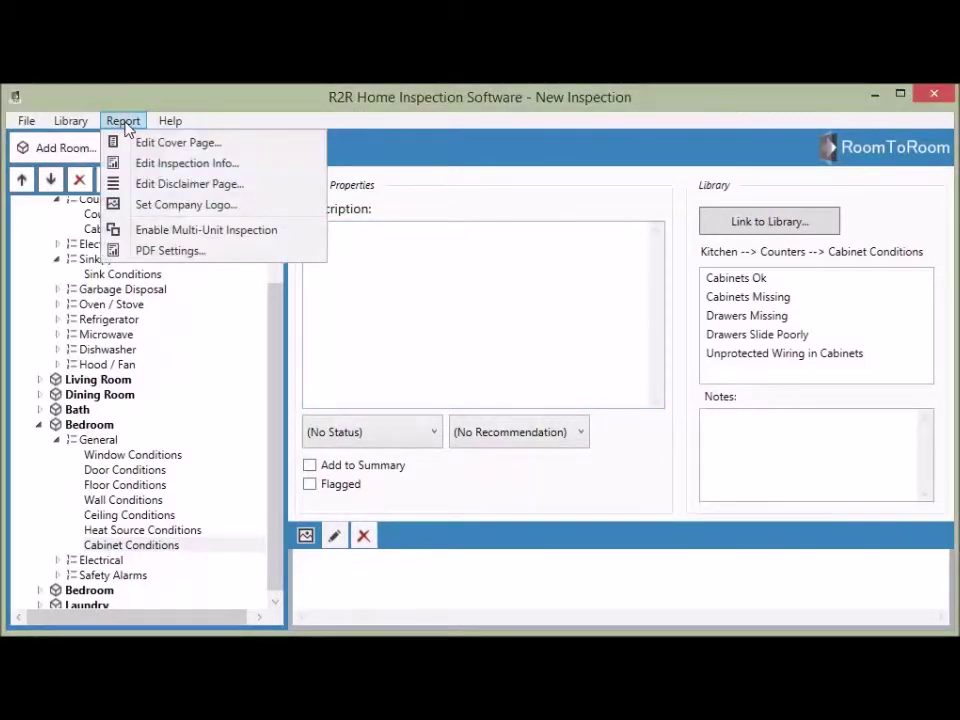
{"action": "left_click", "coordinate": [250, 230]}
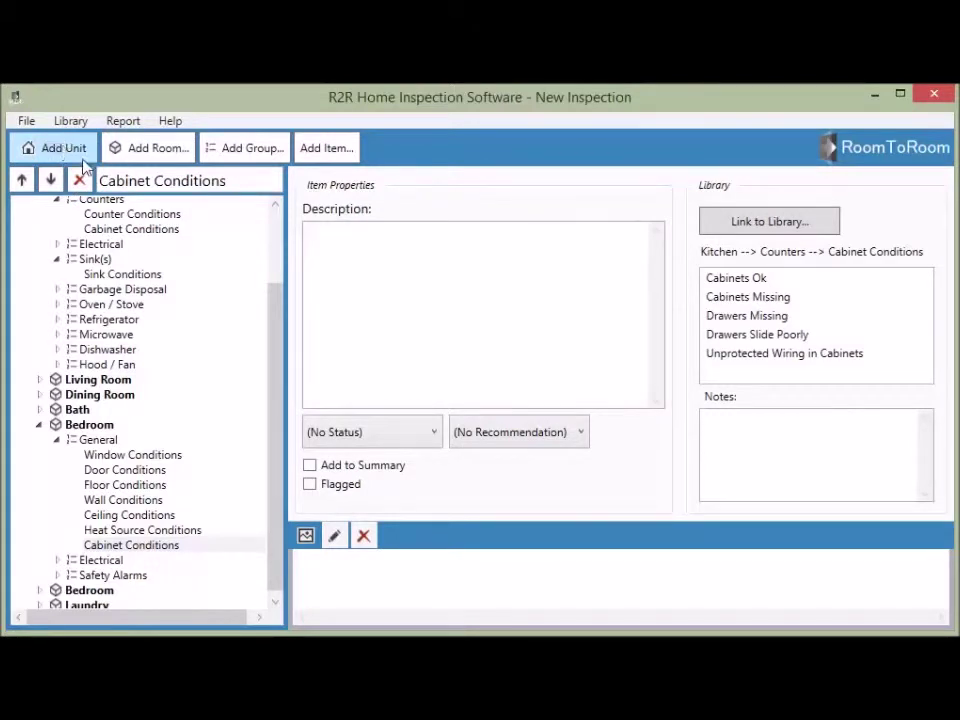
{"action": "left_click", "coordinate": [26, 121]}
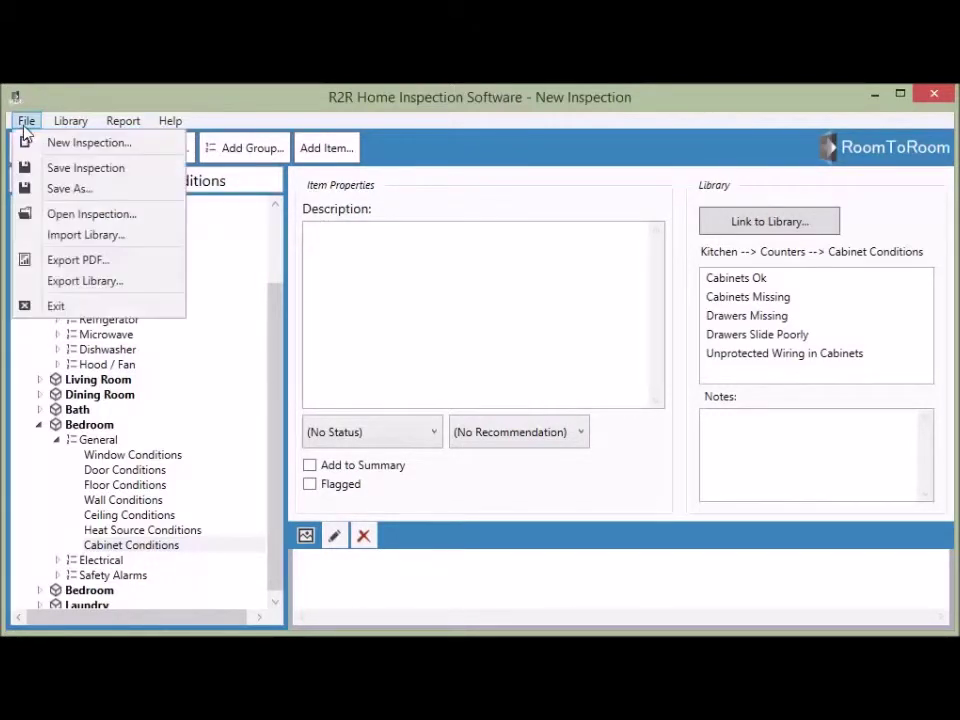
Create a new inspection from the Duplex template, discarding the unsaved current inspection
{"action": "left_click", "coordinate": [81, 146]}
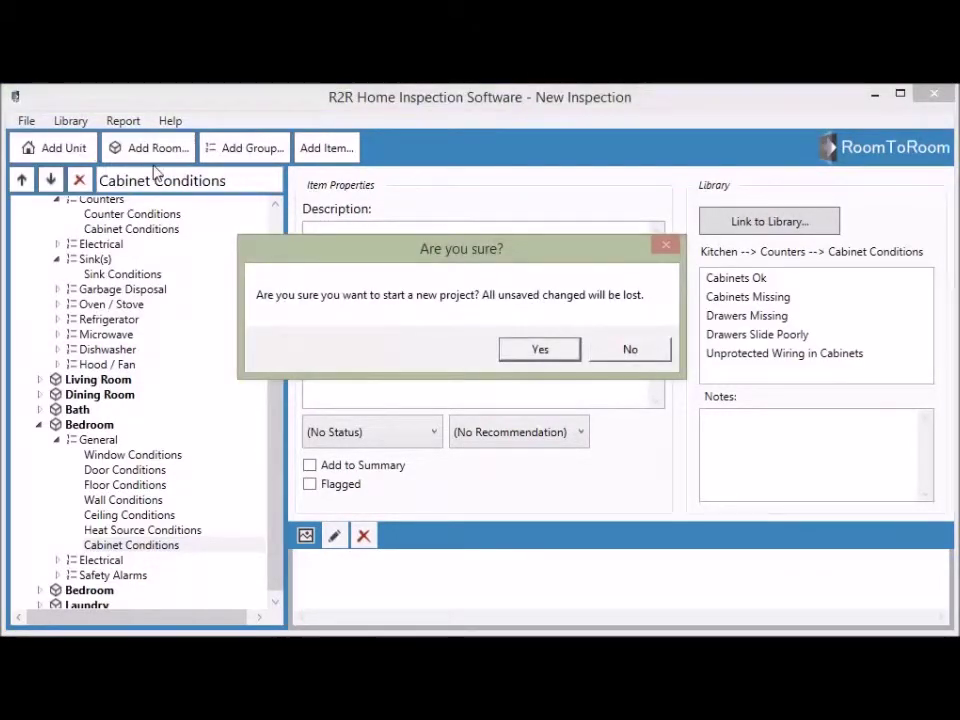
{"action": "left_click", "coordinate": [516, 354]}
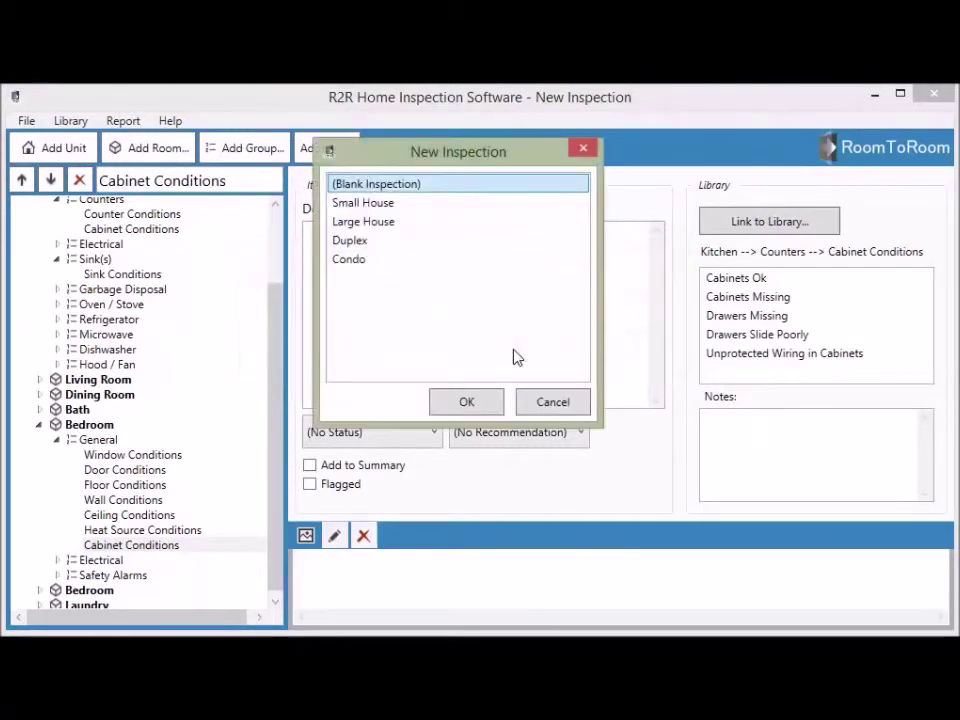
{"action": "left_click", "coordinate": [373, 249]}
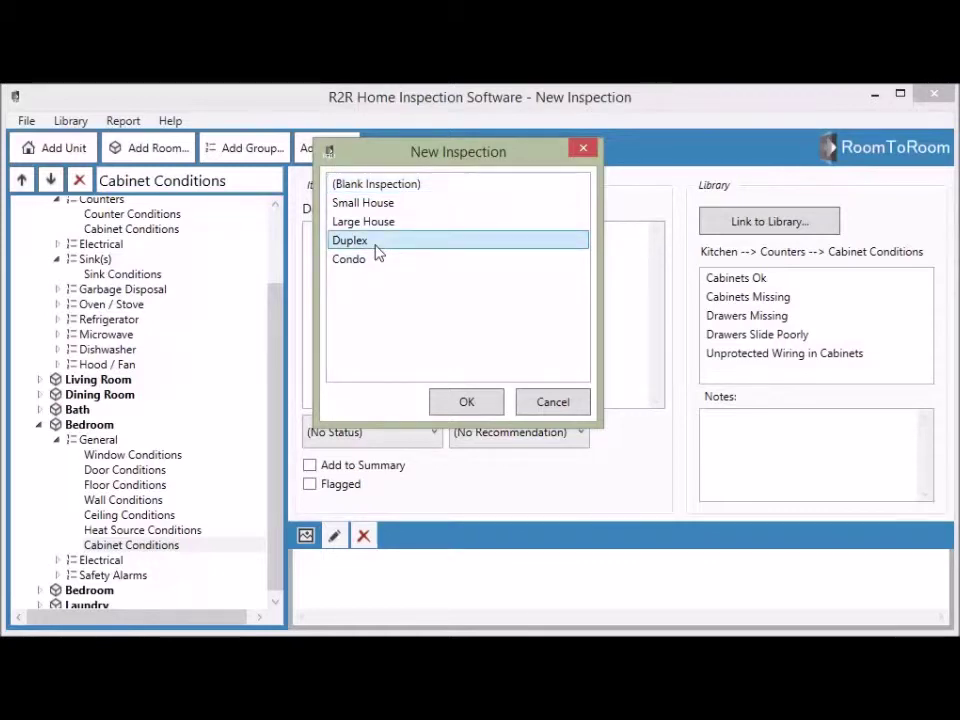
{"action": "left_click", "coordinate": [462, 401]}
{"action": "scroll", "coordinate": [268, 338], "scroll_direction": "up", "scroll_amount": 2}
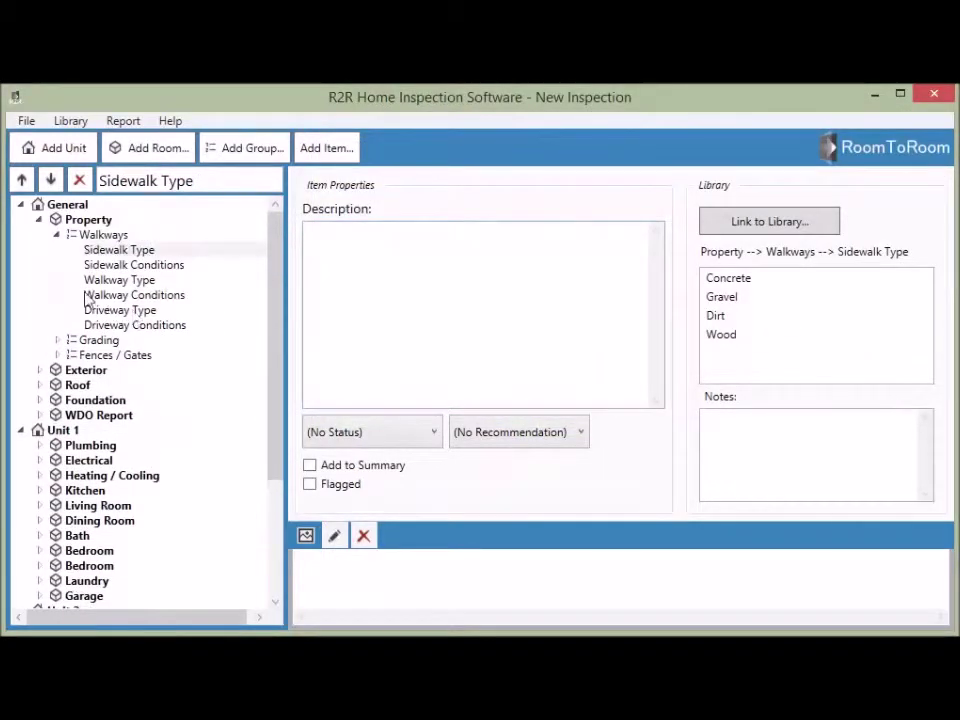
Collapse Property, General, Unit 1 and Unit 2 so only the three top-level sections show
{"action": "left_click", "coordinate": [39, 220]}
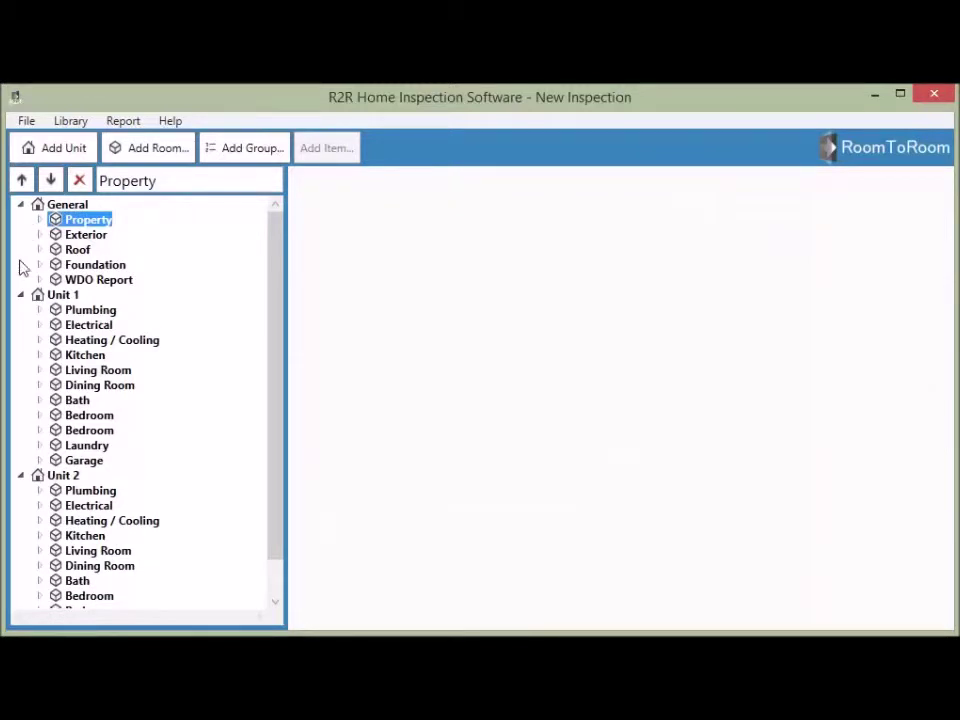
{"action": "left_click", "coordinate": [21, 205]}
{"action": "left_click", "coordinate": [21, 220]}
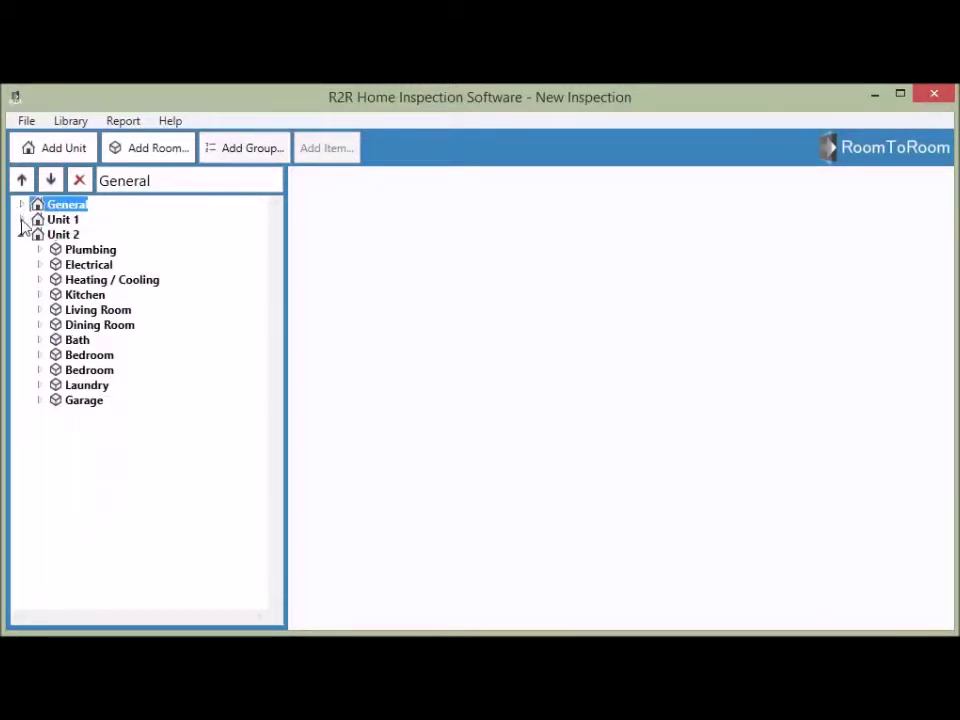
{"action": "left_click", "coordinate": [21, 235]}
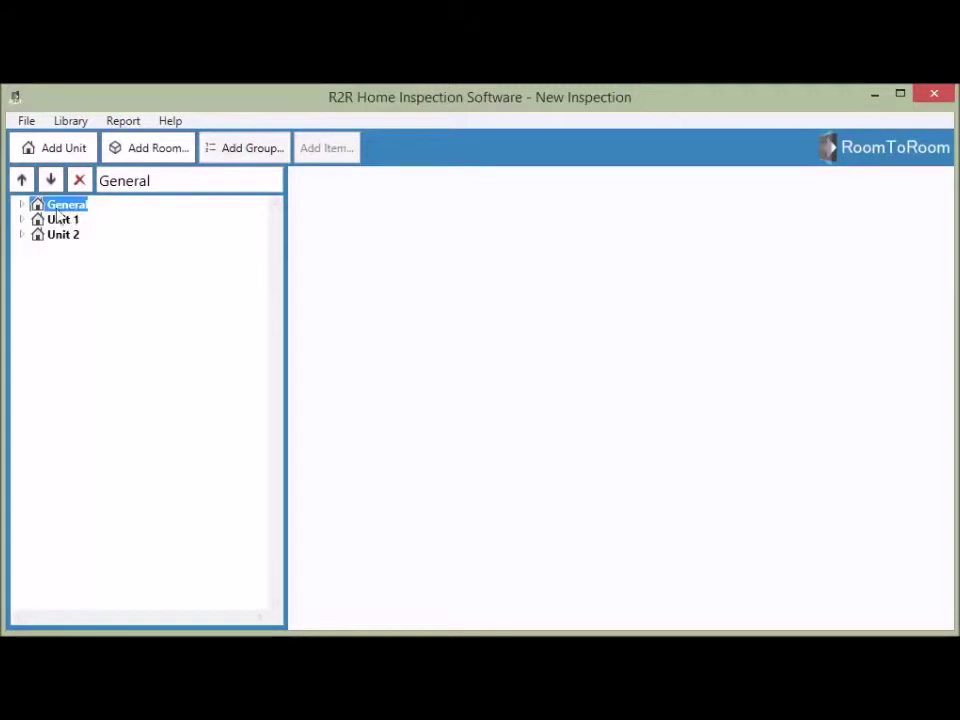
{"action": "left_click", "coordinate": [21, 205]}
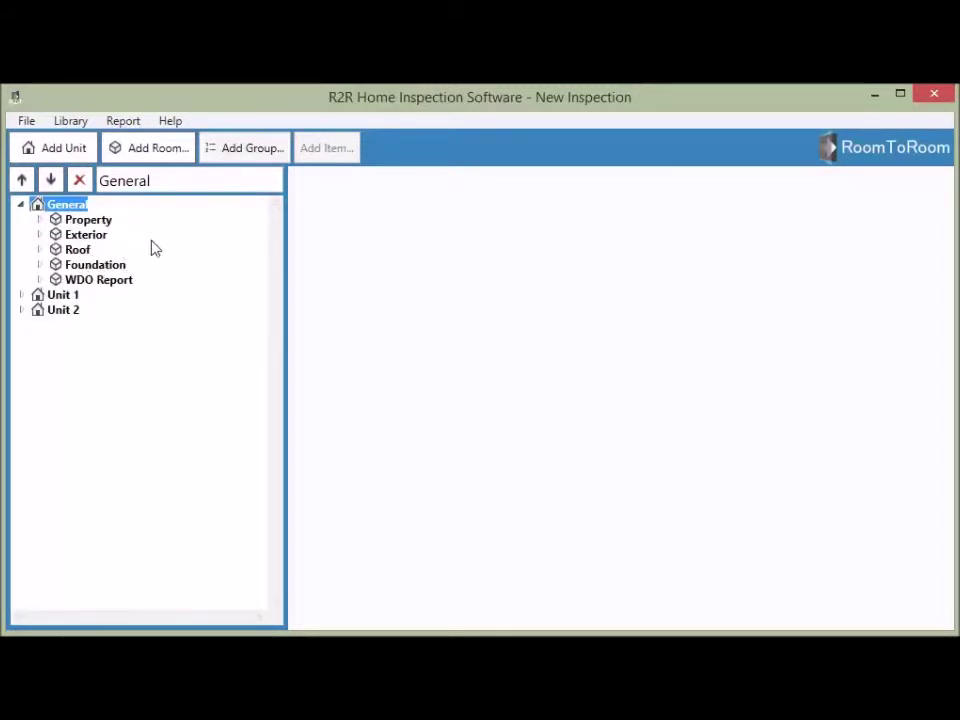
{"action": "left_click", "coordinate": [20, 204]}
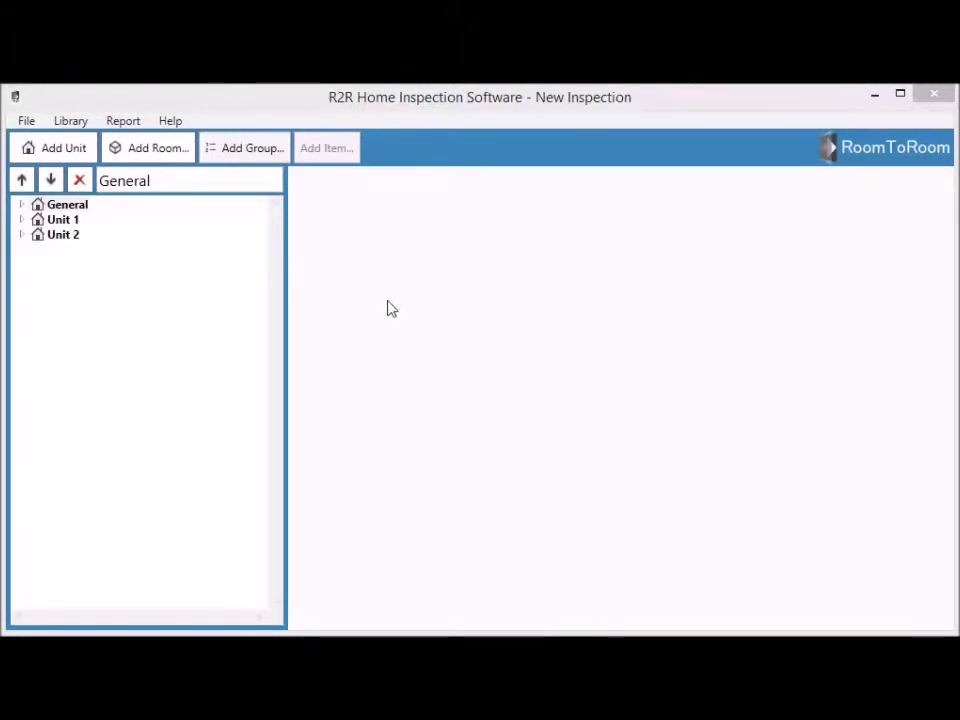
{"action": "left_click", "coordinate": [119, 122]}
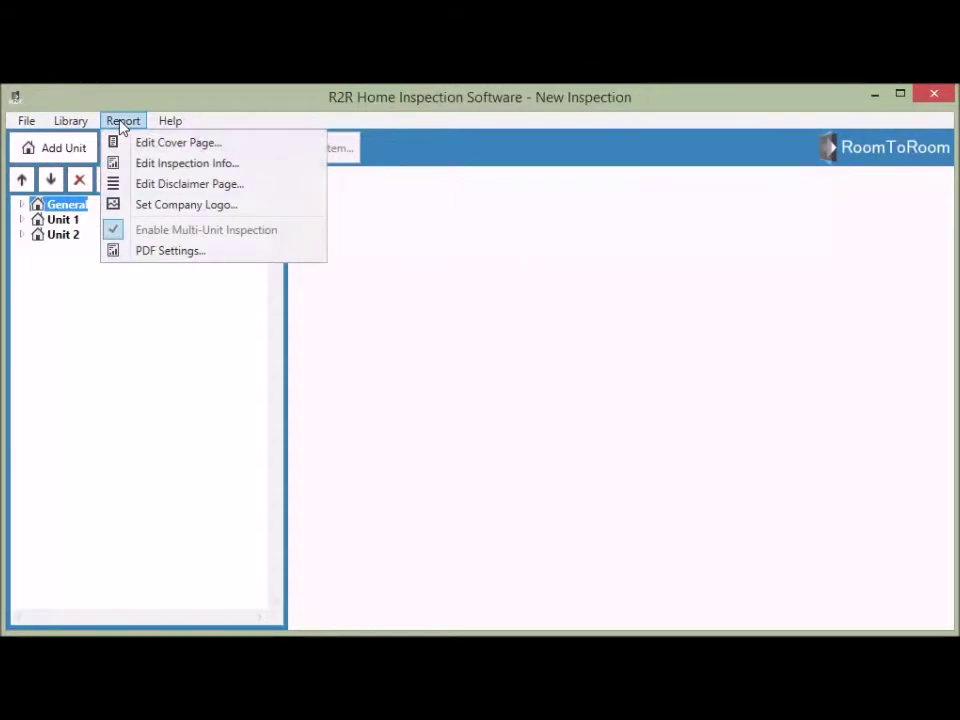
Open Report > Edit Cover Page, shift the dialog right, and scroll through its fields
{"action": "left_click", "coordinate": [207, 144]}
{"action": "left_click_drag", "start_coordinate": [377, 120], "coordinate": [407, 127]}
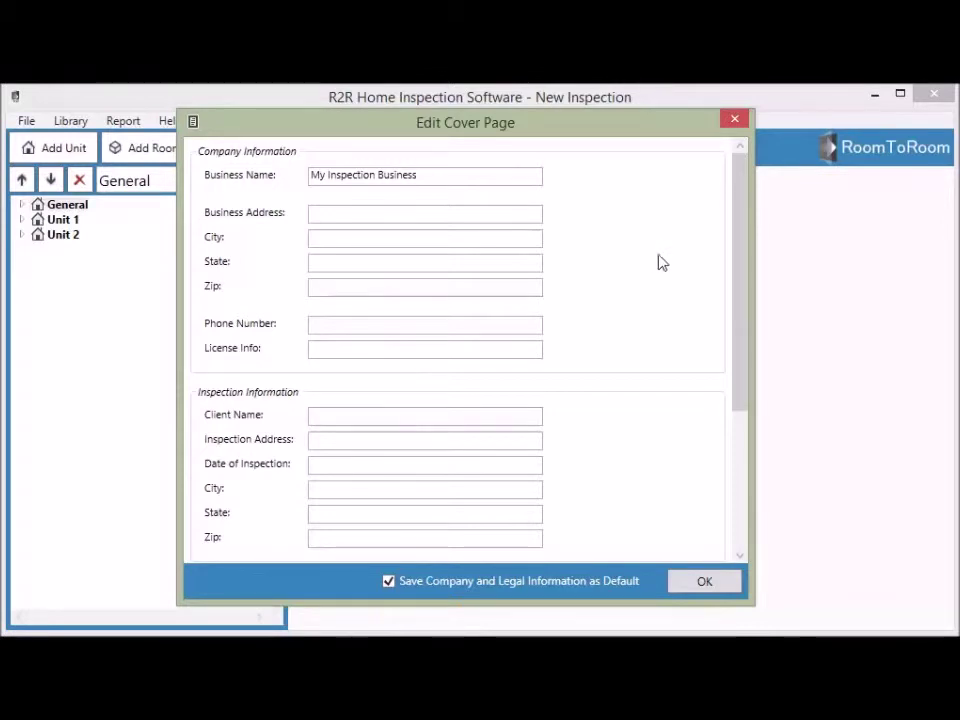
{"action": "left_click_drag", "start_coordinate": [735, 246], "coordinate": [740, 385]}
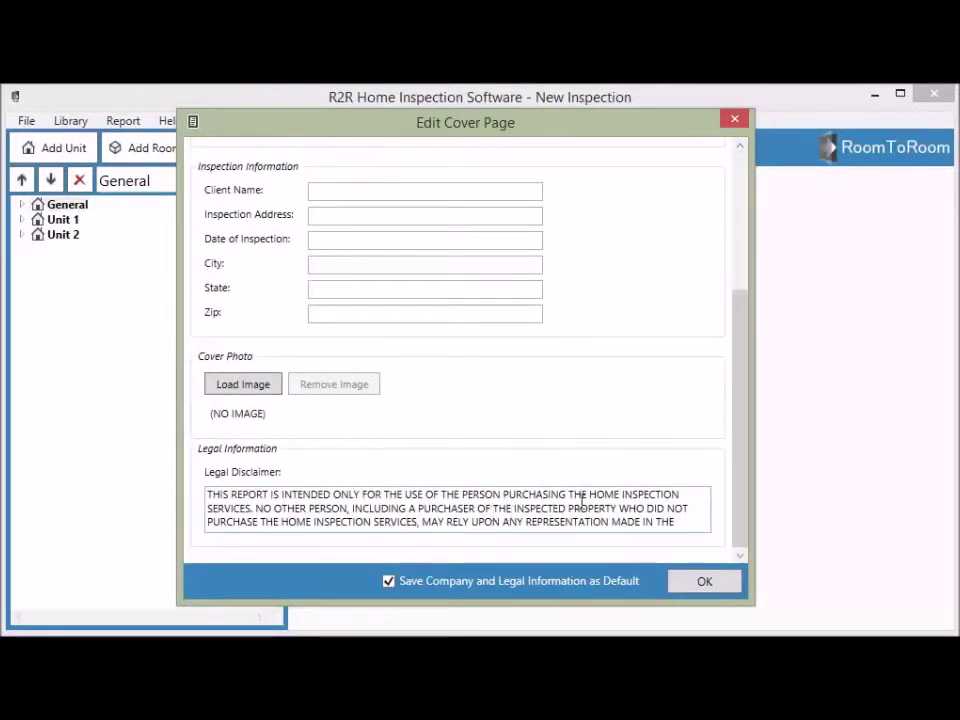
{"action": "left_click_drag", "start_coordinate": [736, 430], "coordinate": [741, 306]}
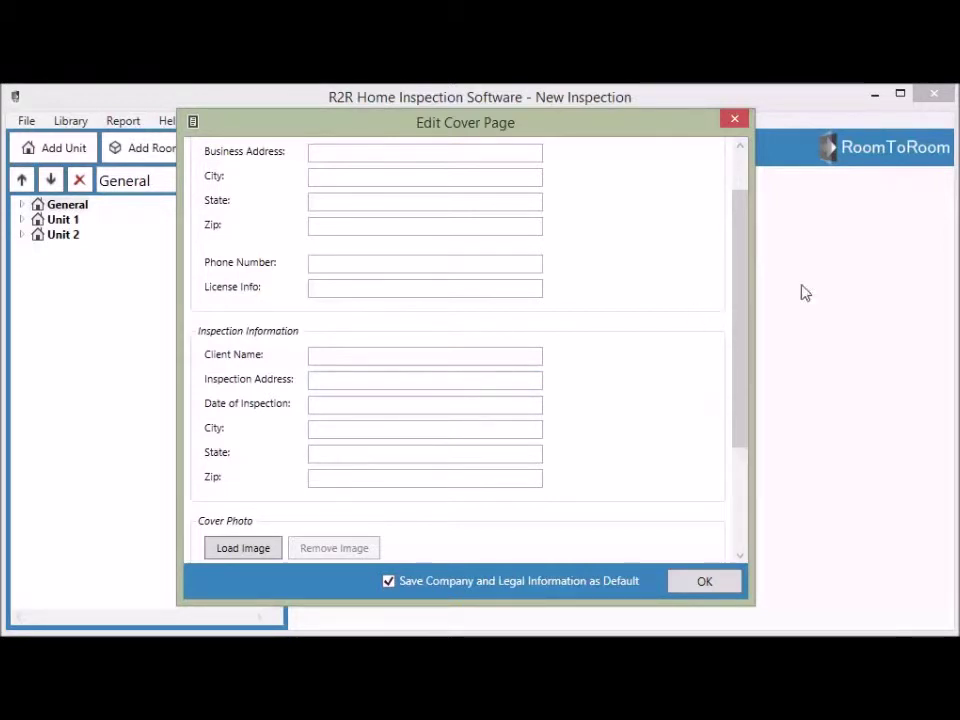
{"action": "left_click_drag", "start_coordinate": [733, 259], "coordinate": [714, 347]}
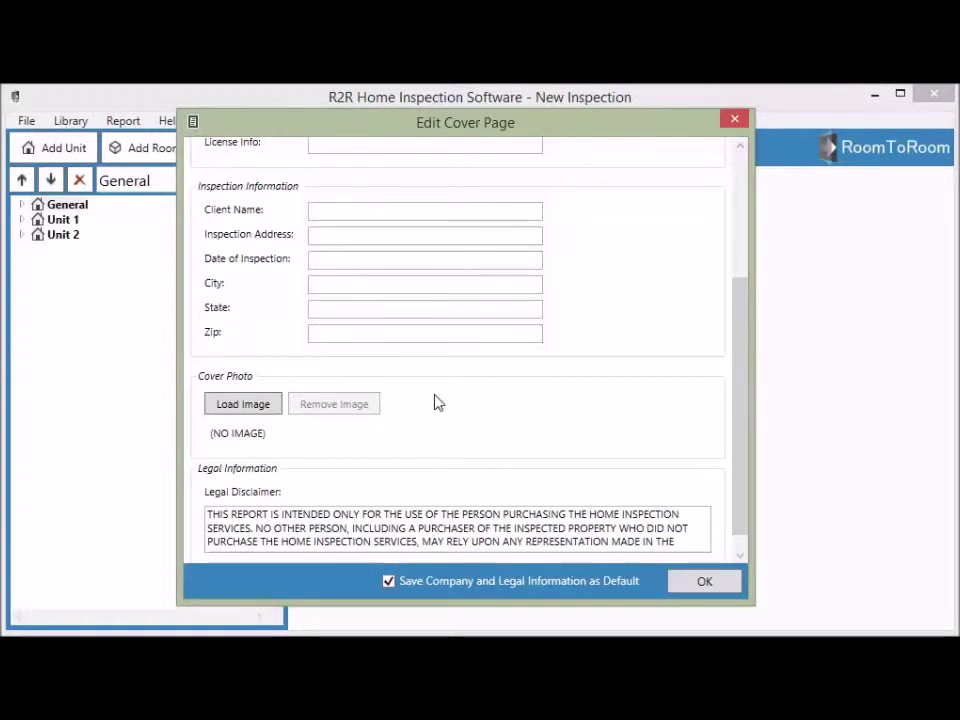
{"action": "scroll", "coordinate": [520, 402], "scroll_direction": "up", "scroll_amount": 1}
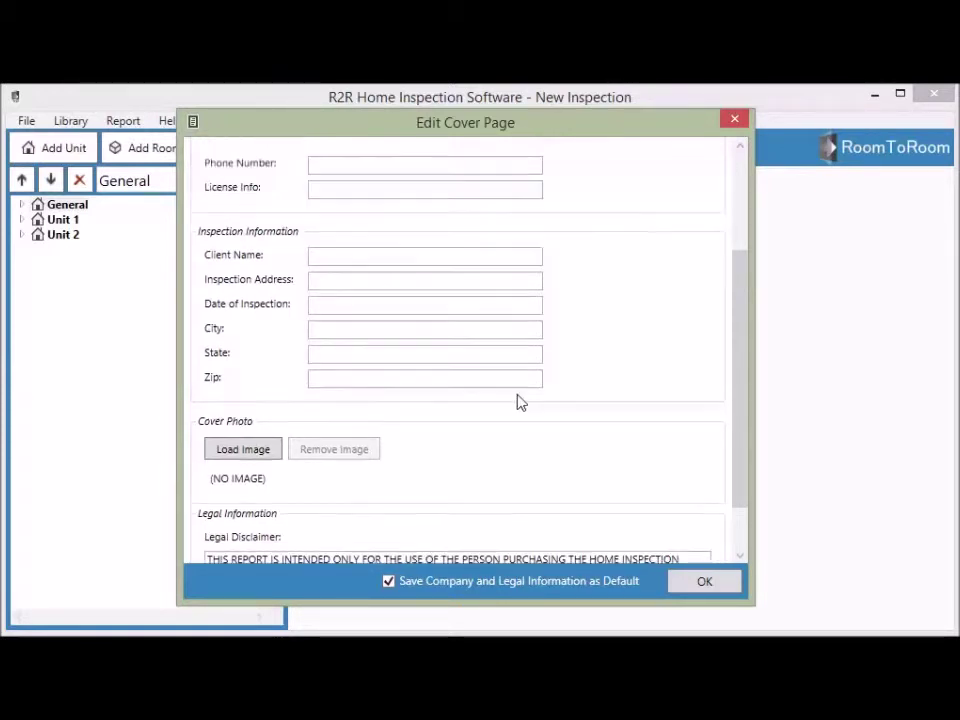
{"action": "scroll", "coordinate": [520, 402], "scroll_direction": "up", "scroll_amount": 3}
{"action": "scroll", "coordinate": [560, 443], "scroll_direction": "up", "scroll_amount": 1}
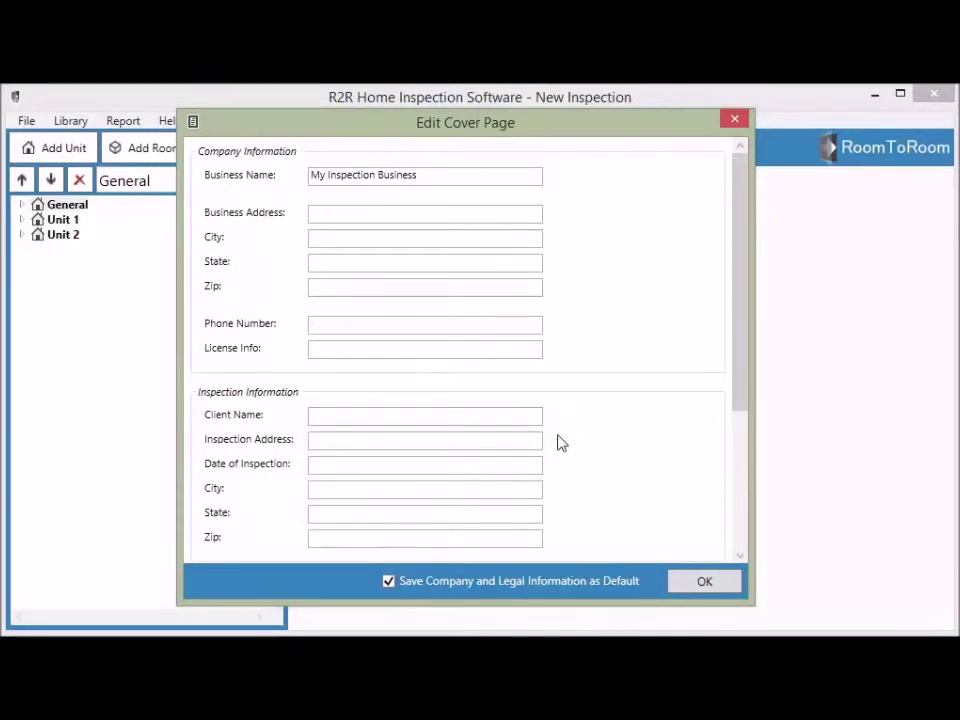